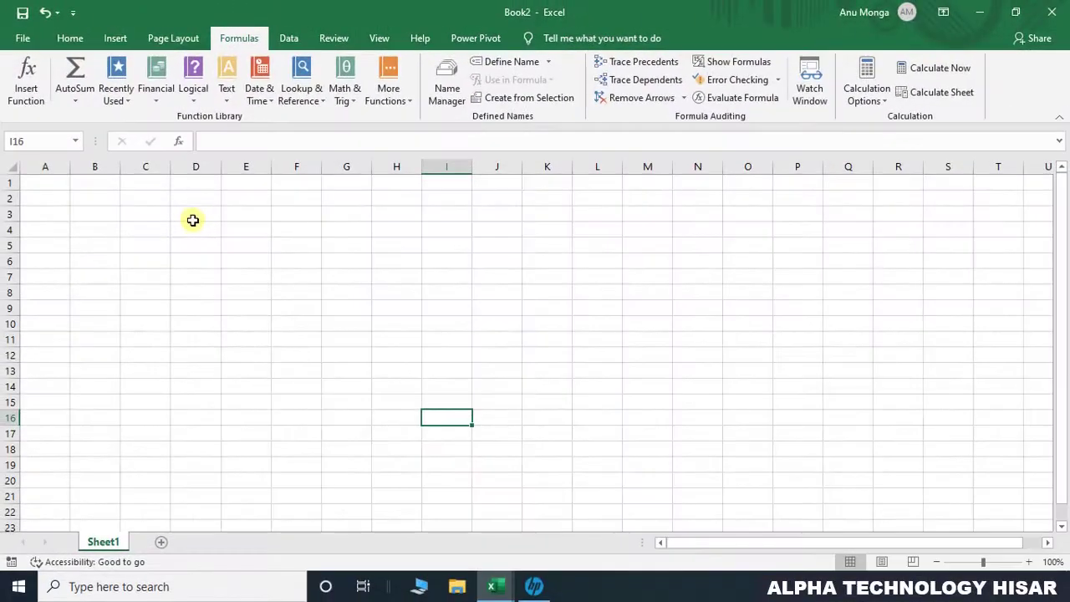
Step: Enter 40 in D3 and define it as the workbook-scoped name 'ram'
click(193, 218)
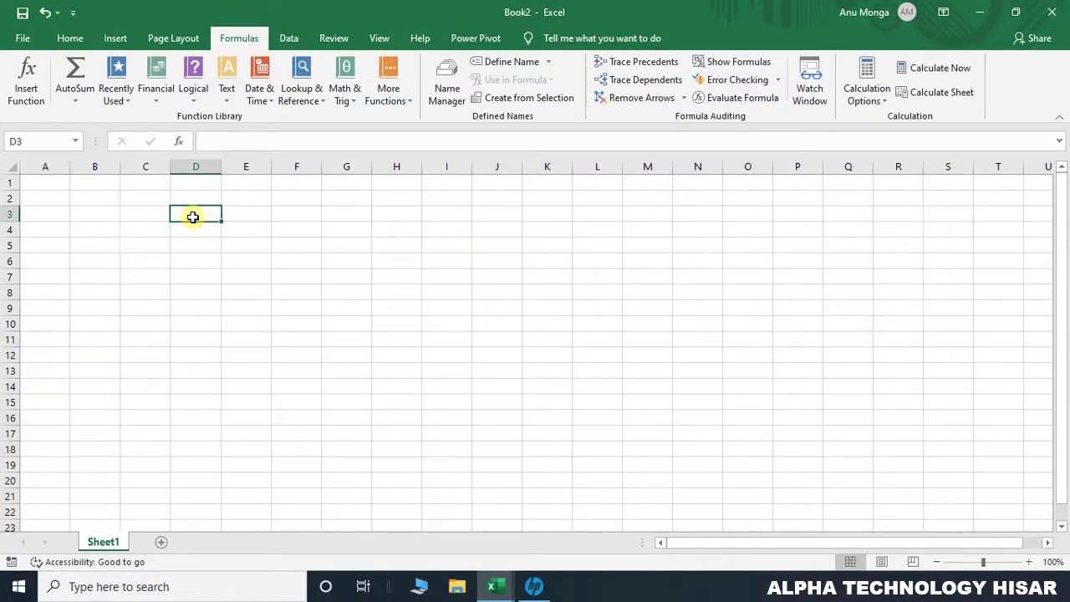
text(40)
key(Return)
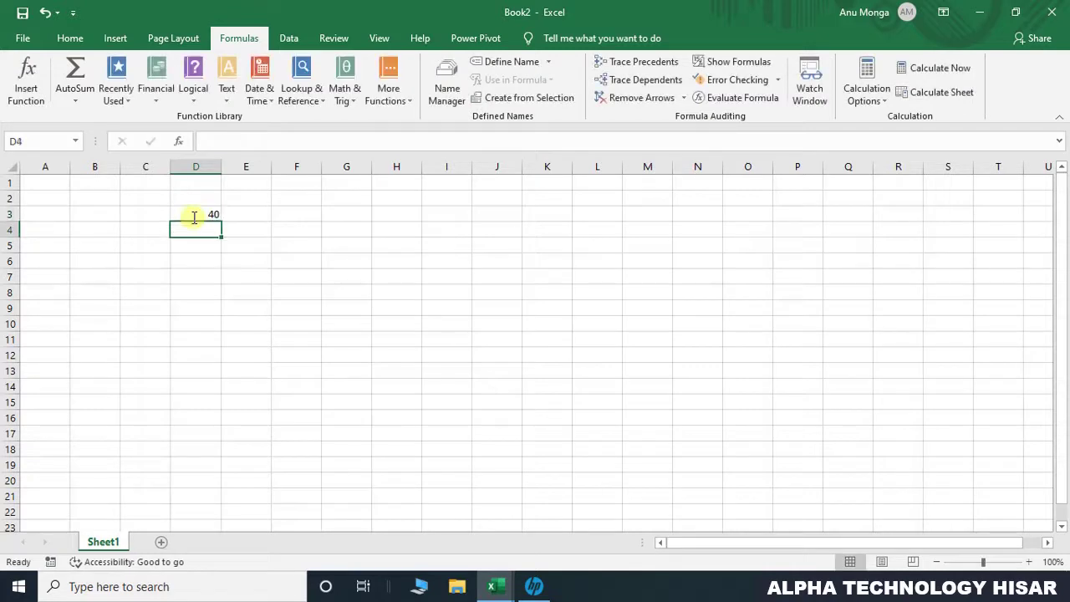
click(192, 216)
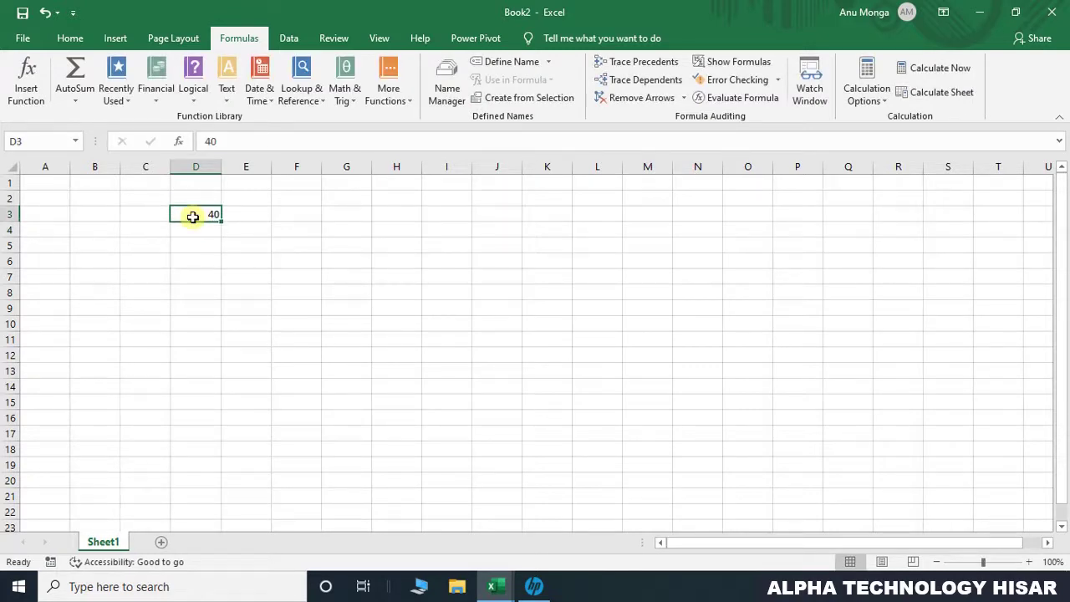
click(511, 64)
text(ra)
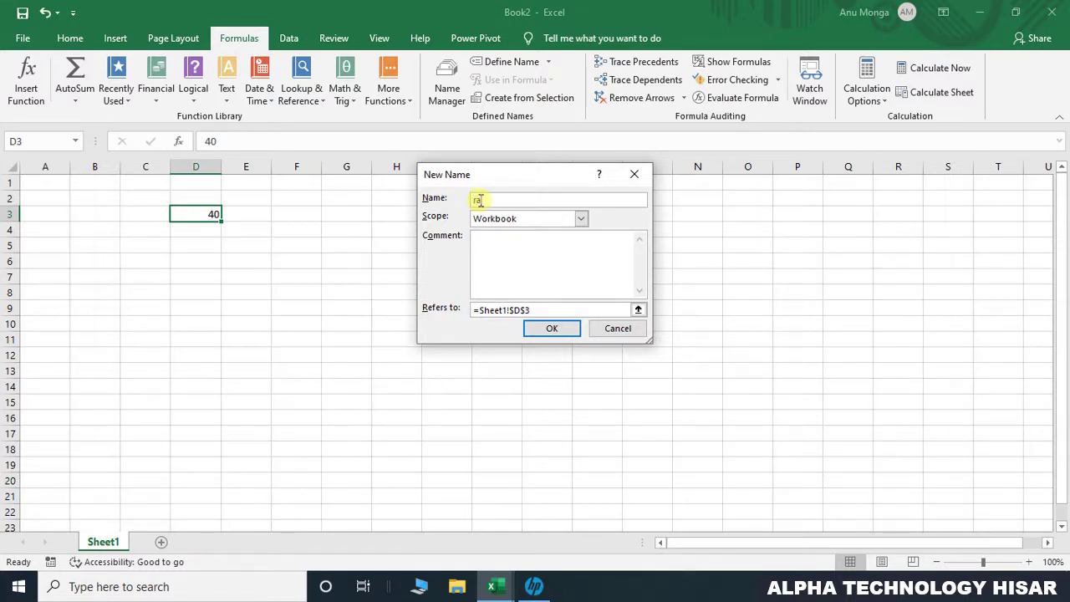
text(m)
click(552, 329)
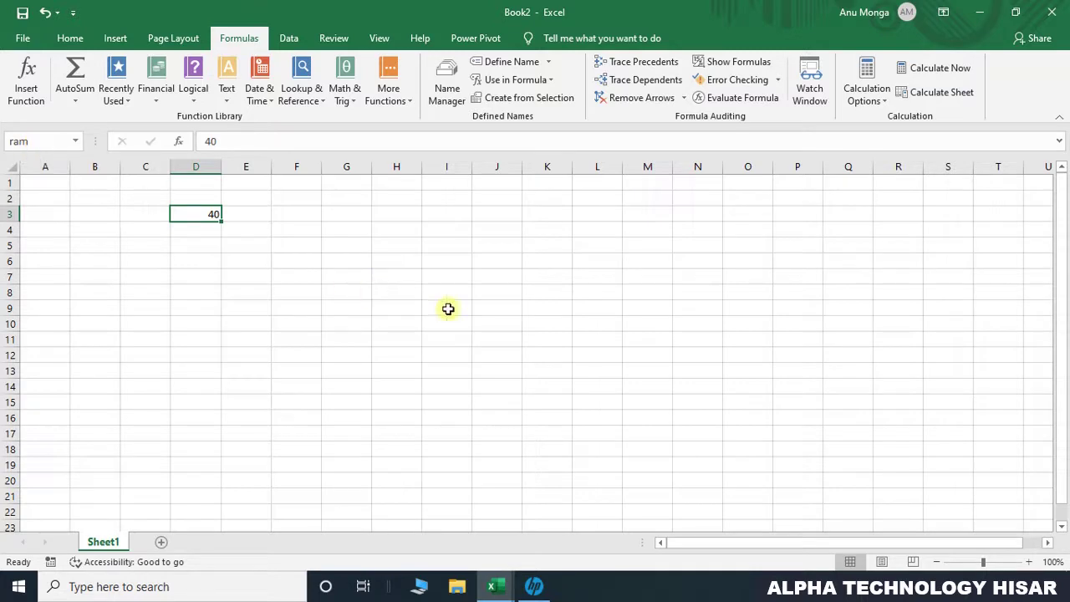
Step: Define cell H5 as the name 'shyam' and enter 20 in it
click(396, 243)
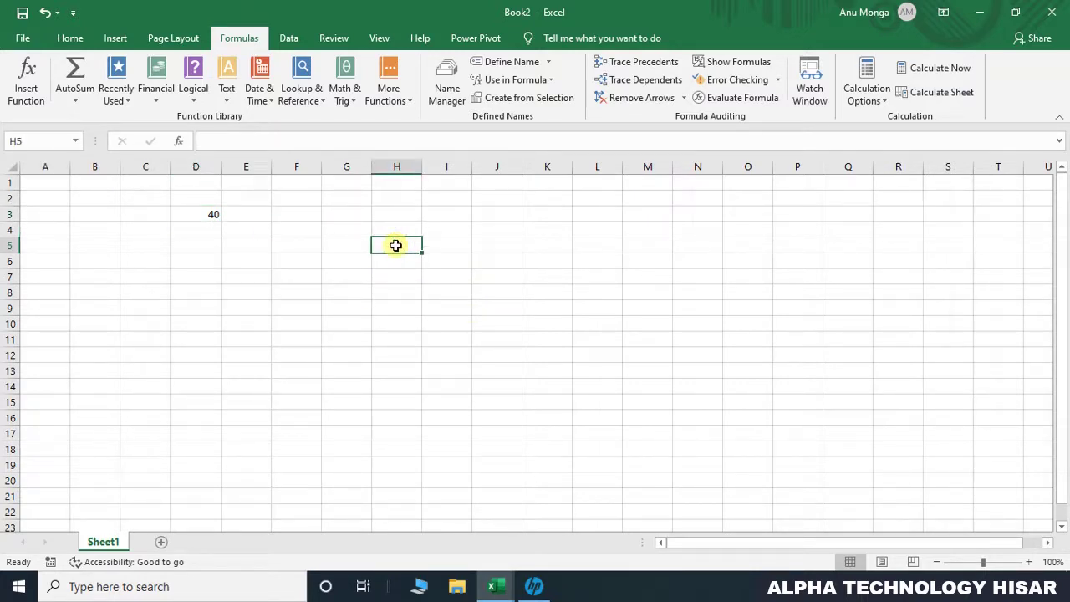
click(510, 61)
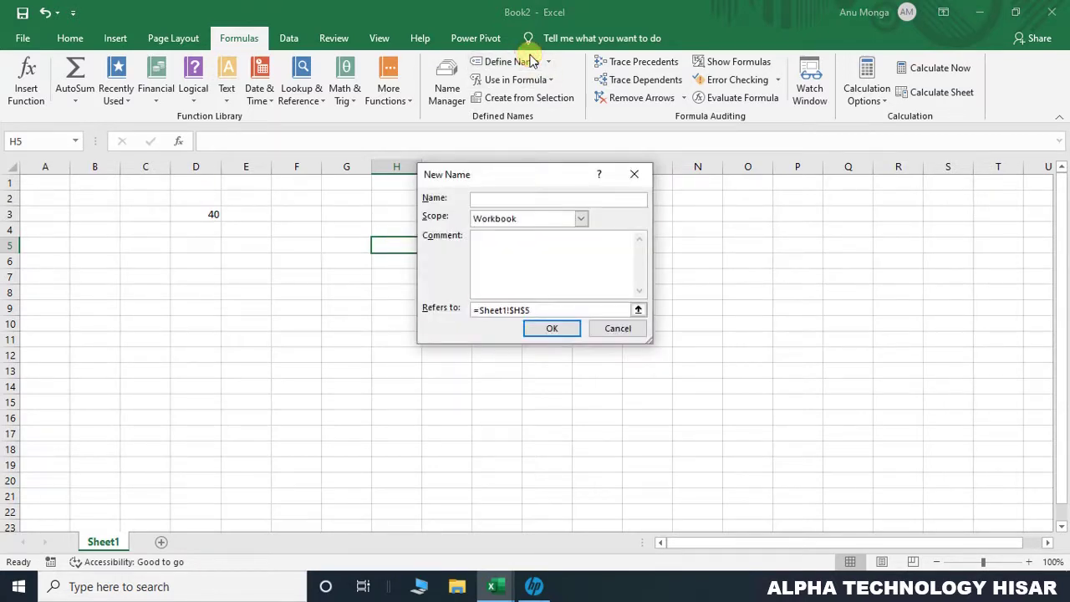
text(shya)
text(m)
click(550, 329)
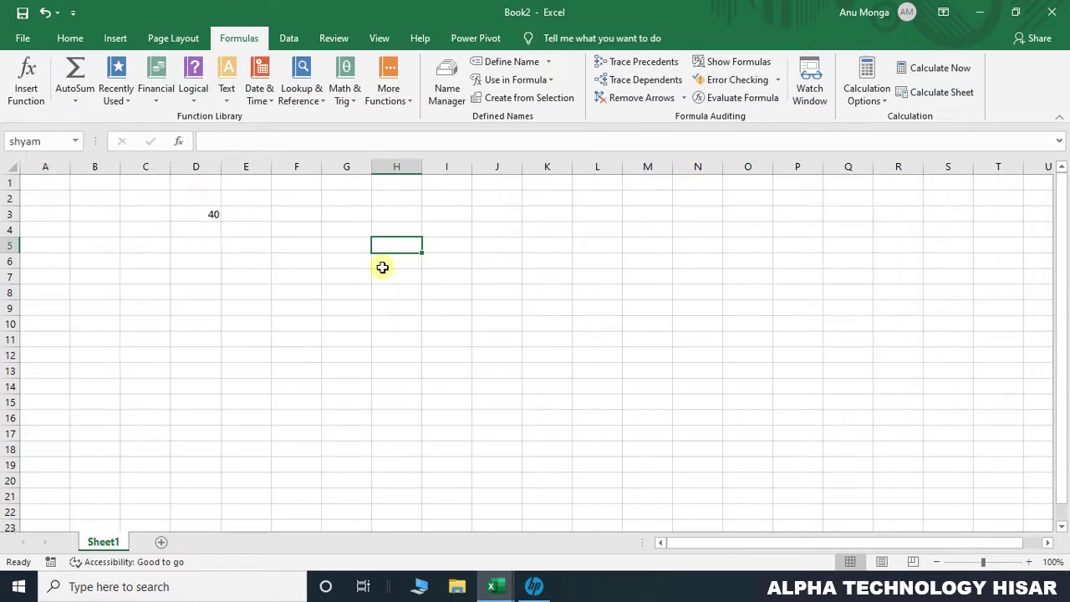
text(20)
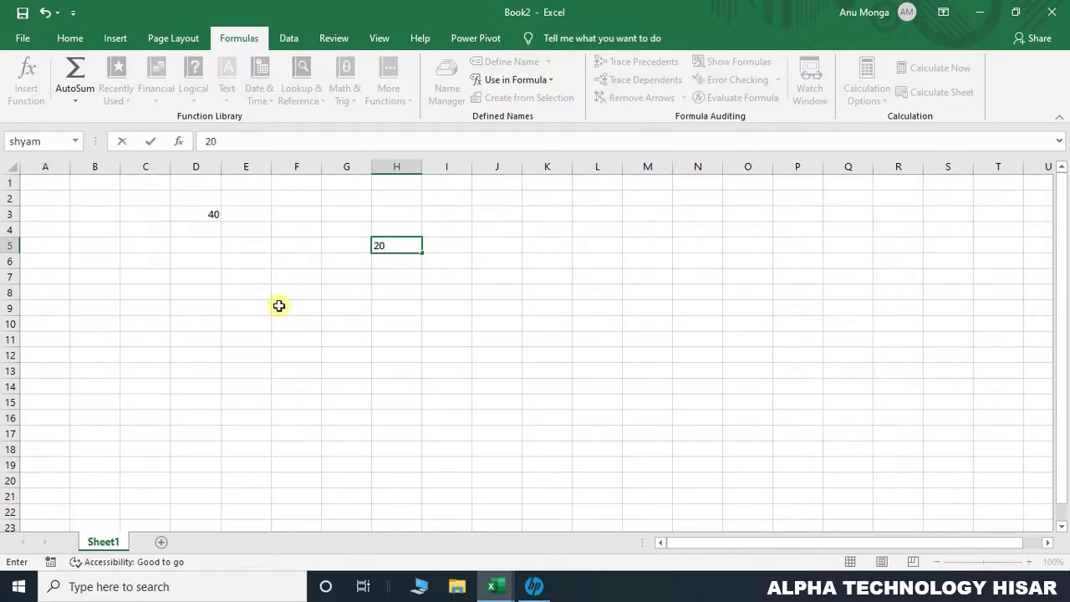
click(281, 307)
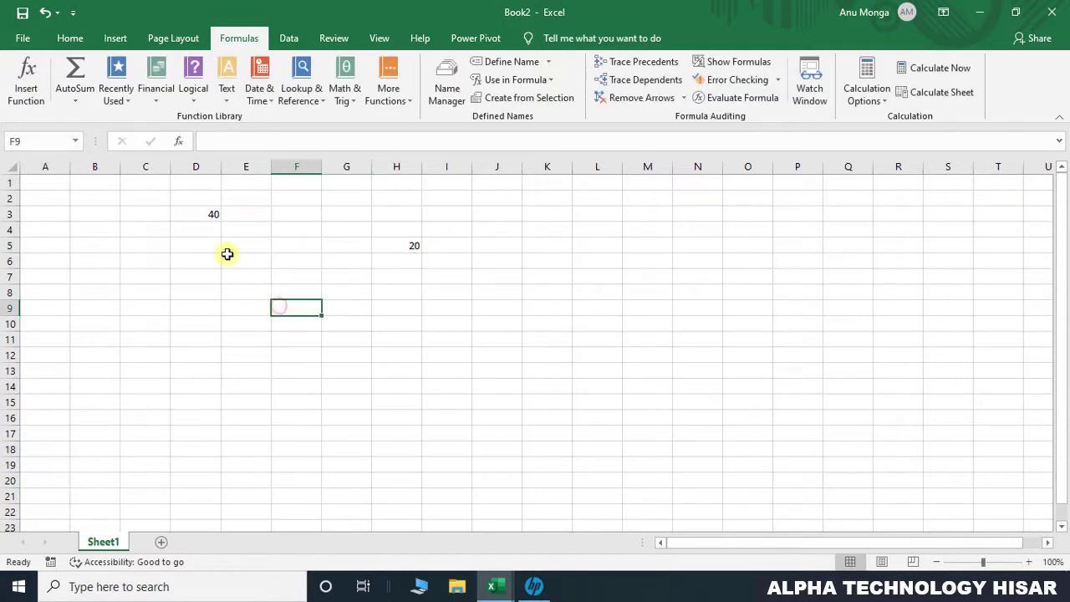
click(43, 136)
text(ram)
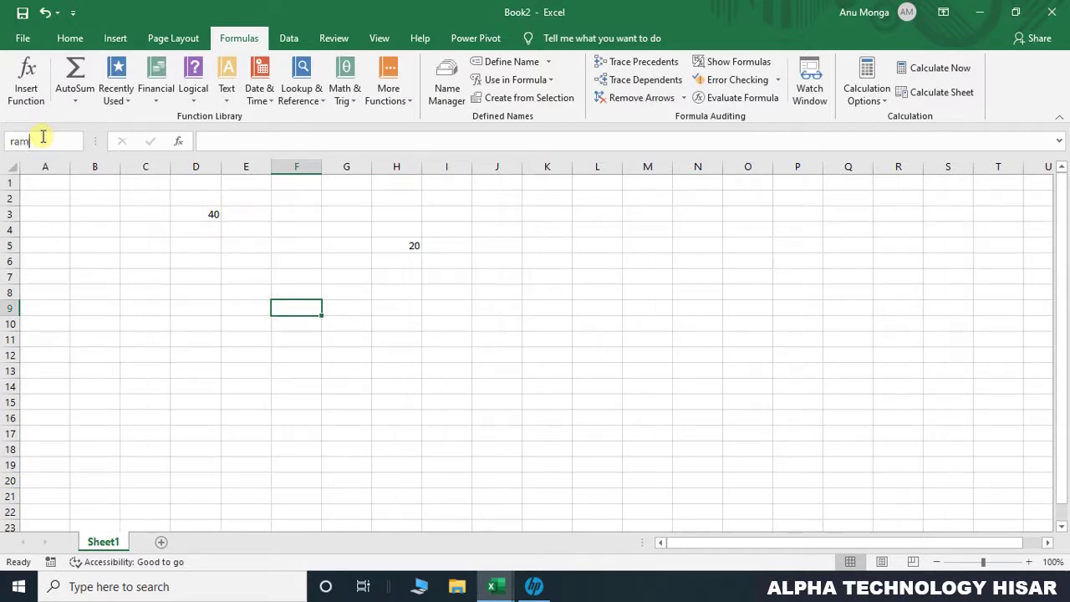
key(Return)
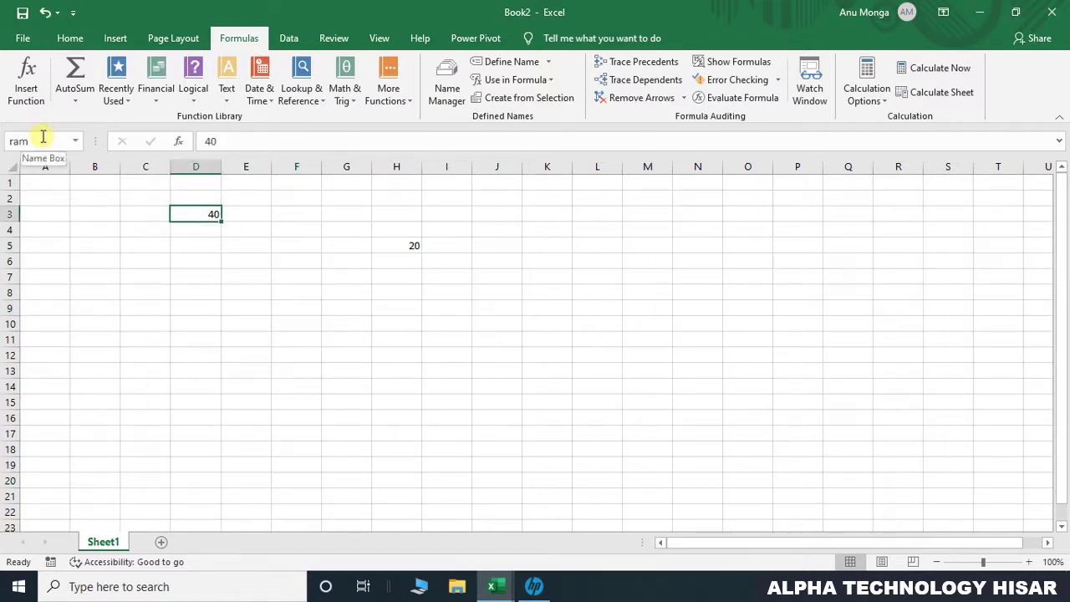
click(42, 136)
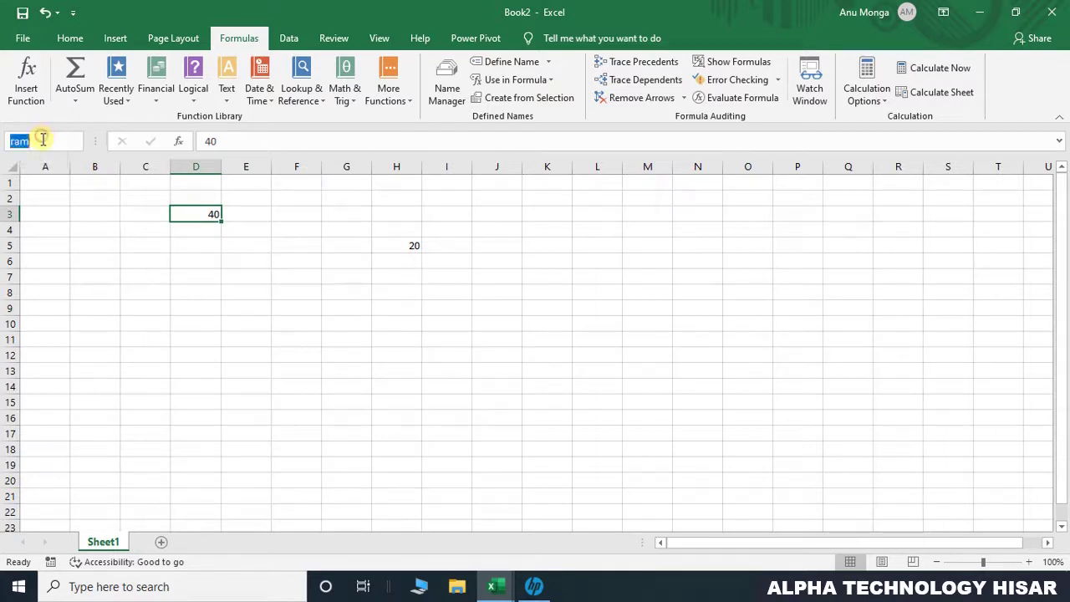
text(shyam)
key(Return)
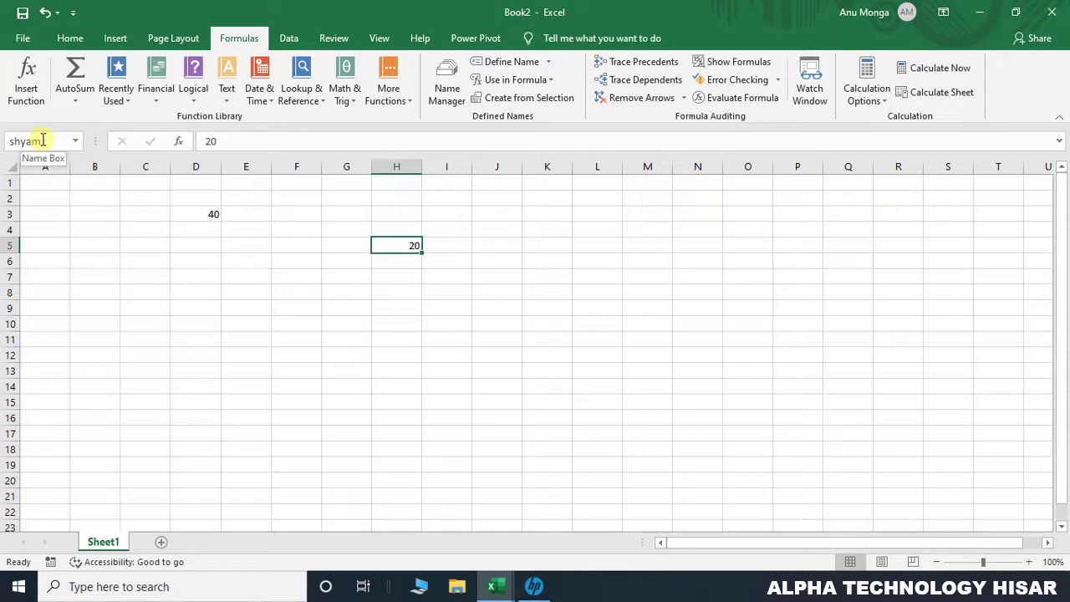
click(255, 309)
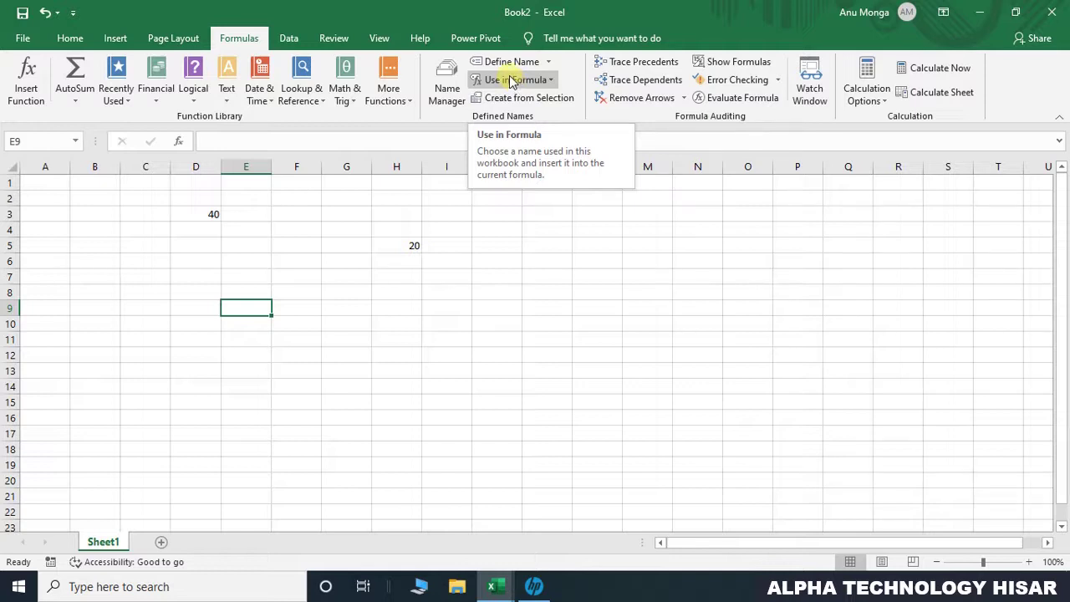
Step: Build =sum(ram,shyam) in E9 by inserting both defined names, giving 60
click(510, 81)
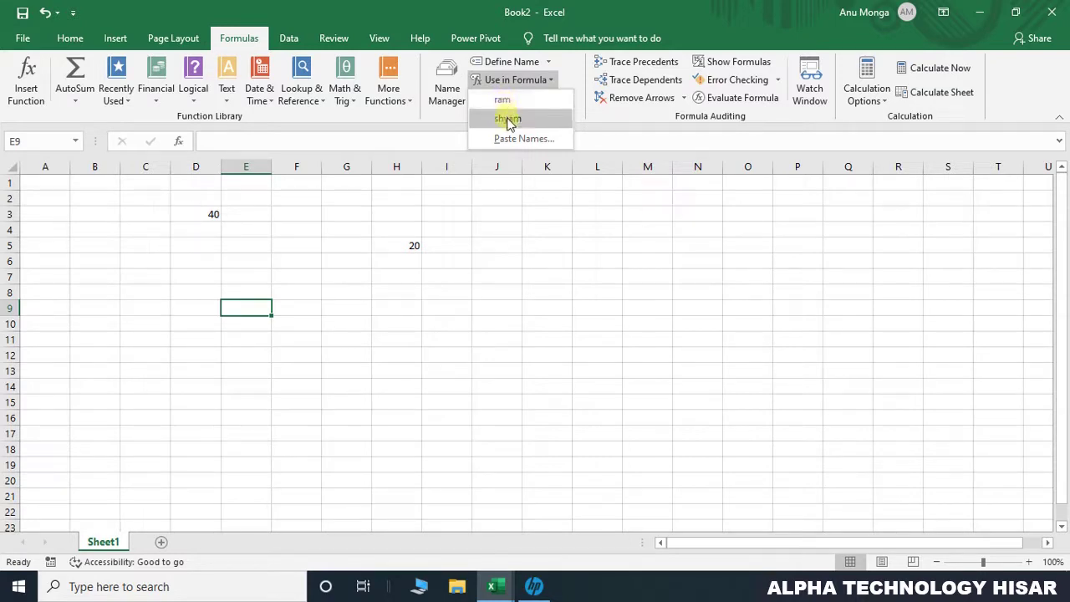
click(250, 304)
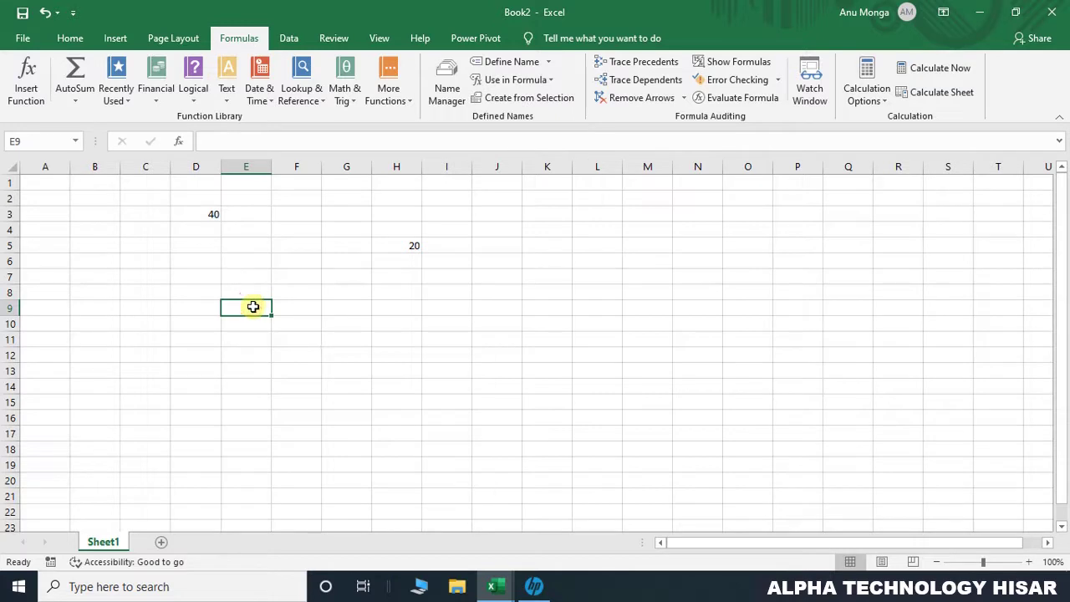
text(=)
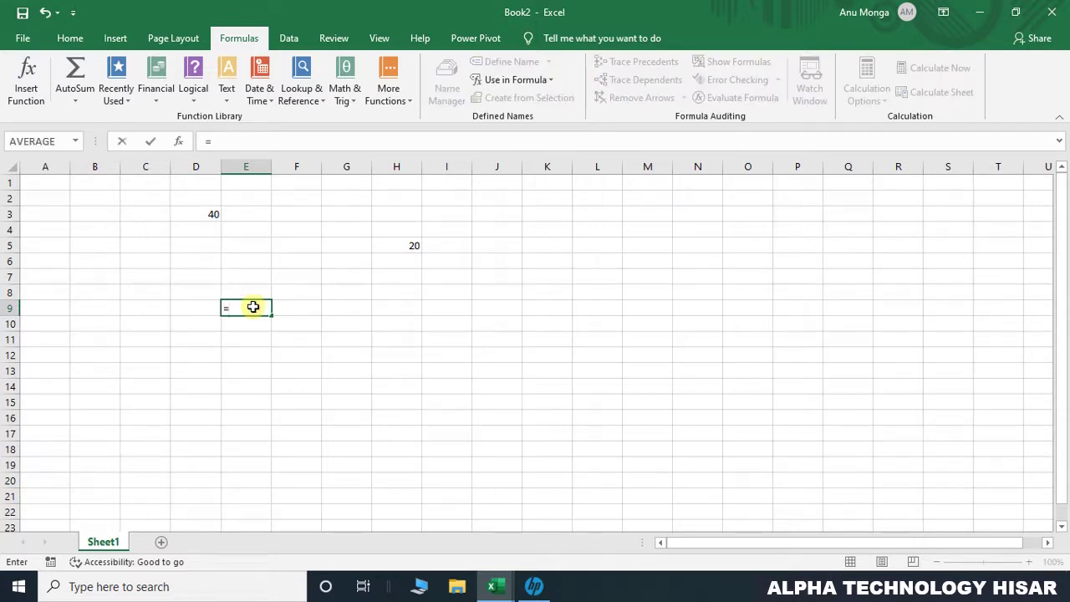
text(sum)
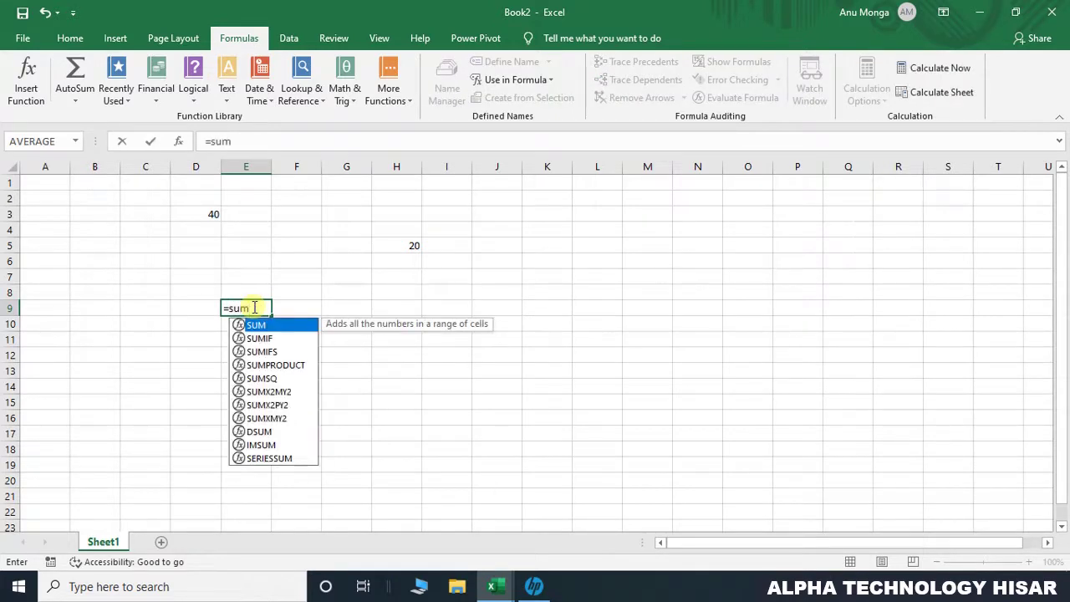
text(()
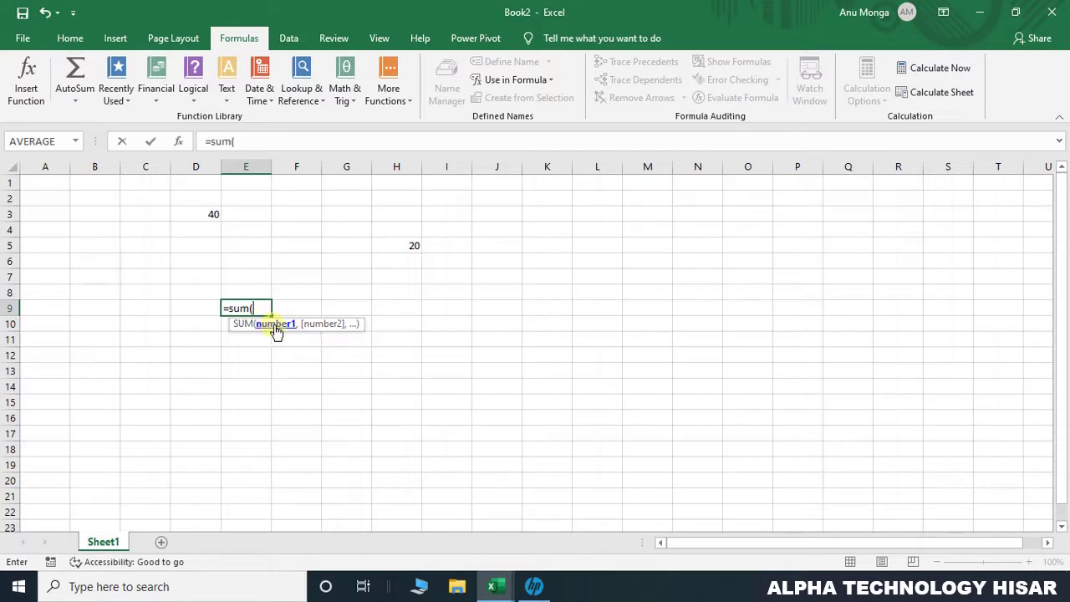
click(515, 81)
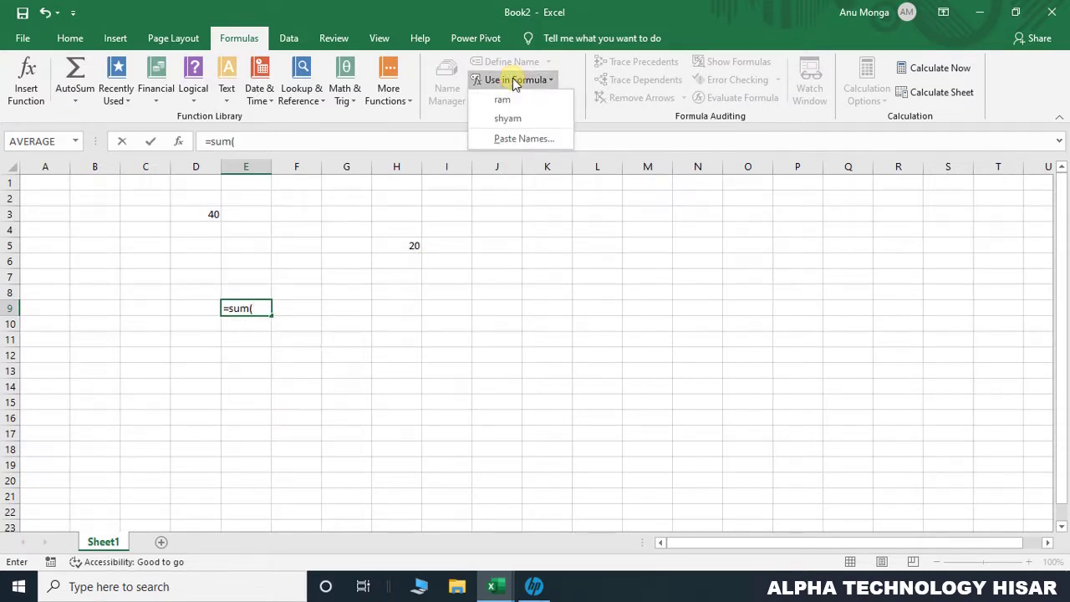
click(504, 100)
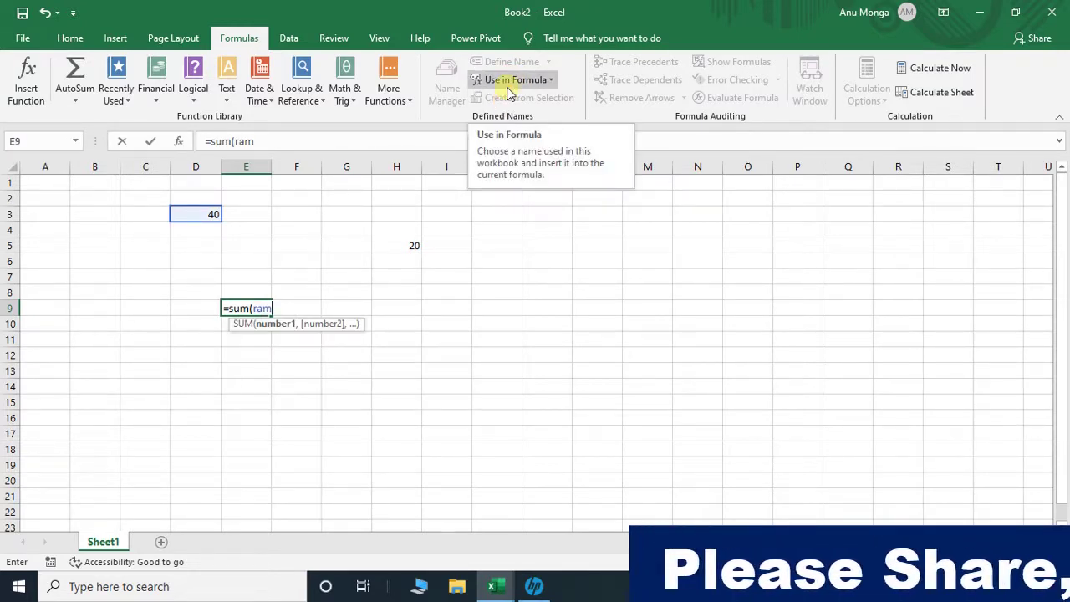
text(,)
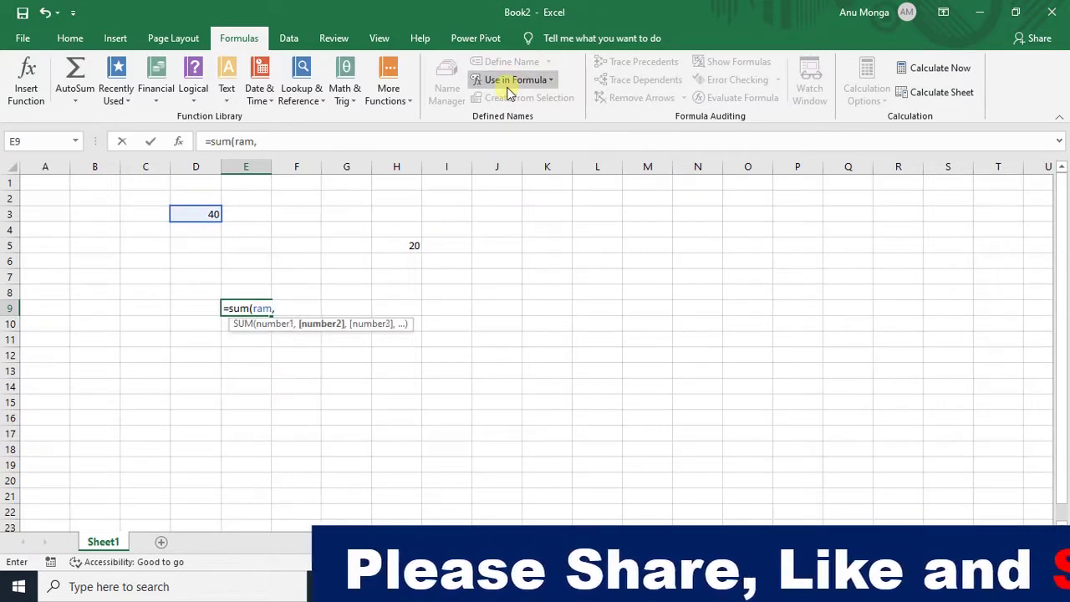
click(539, 80)
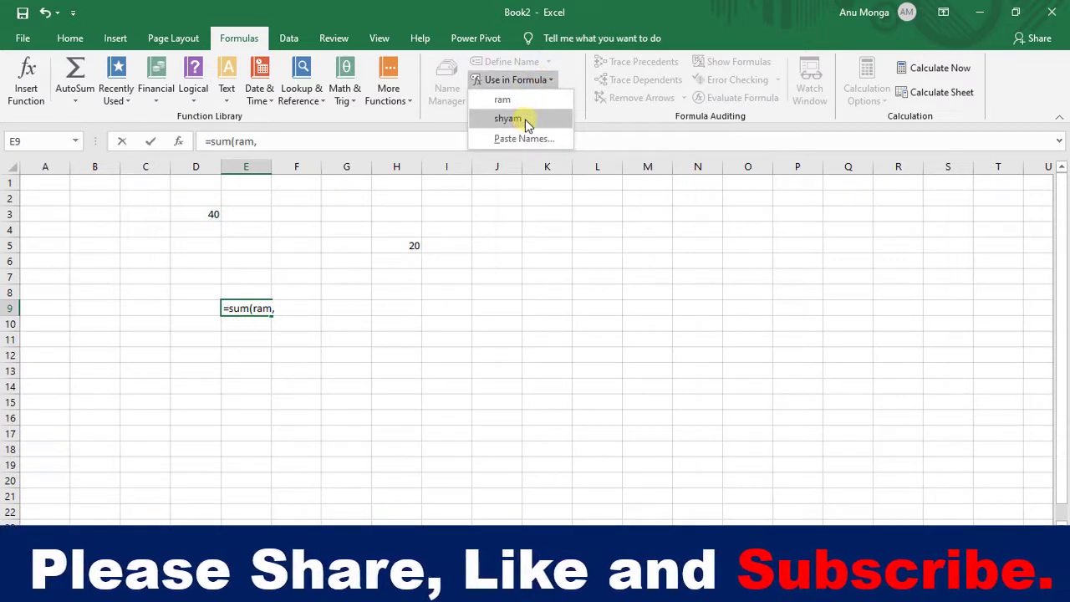
click(525, 119)
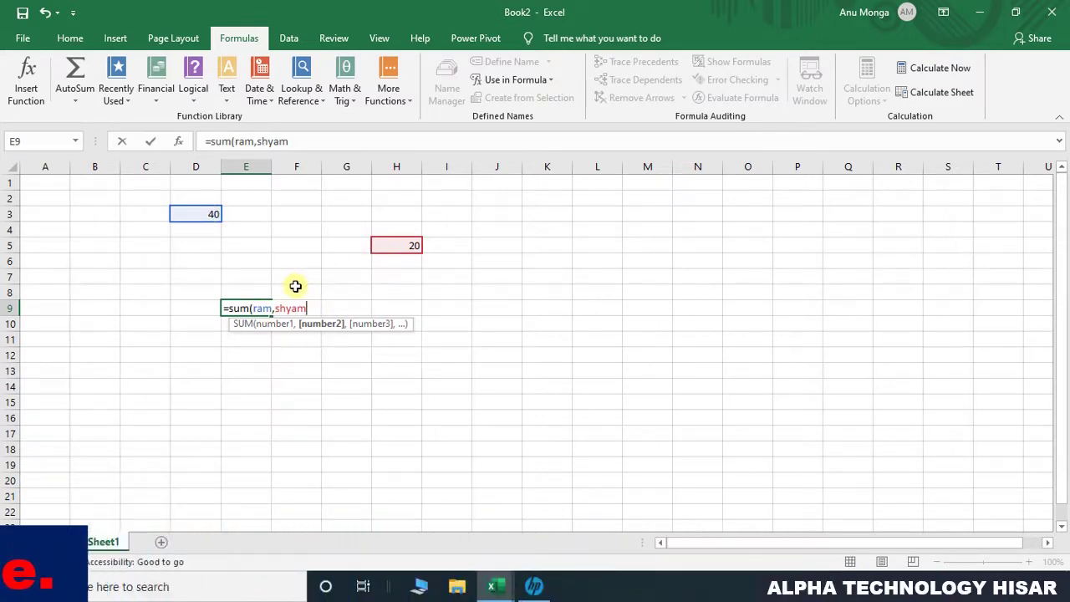
text())
key(Return)
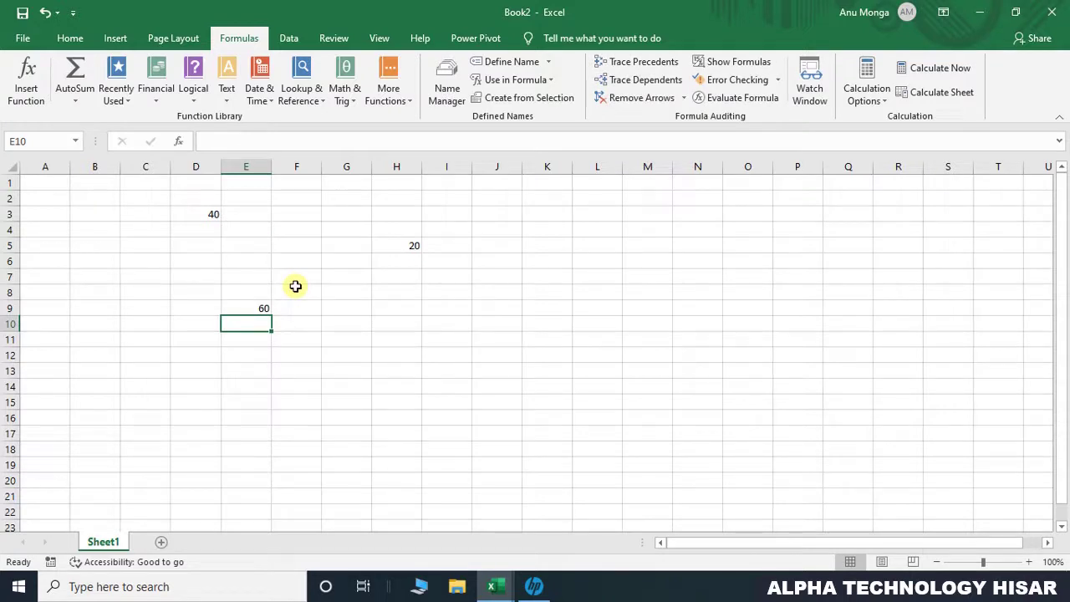
click(431, 340)
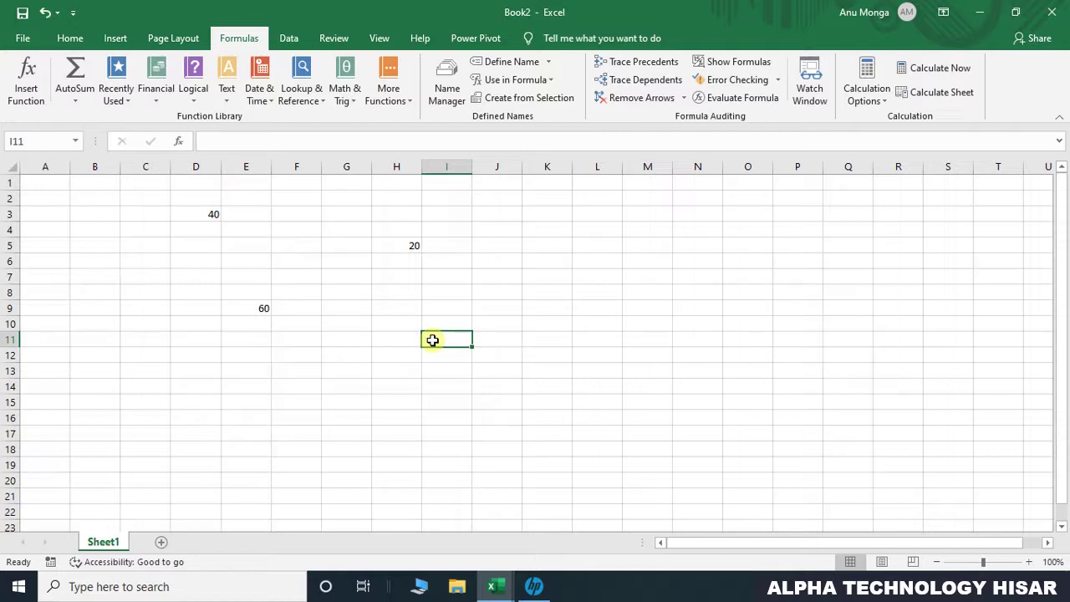
Step: Enter =sum(ram,shyam) in I11 and compare its formula with E9's
text(=)
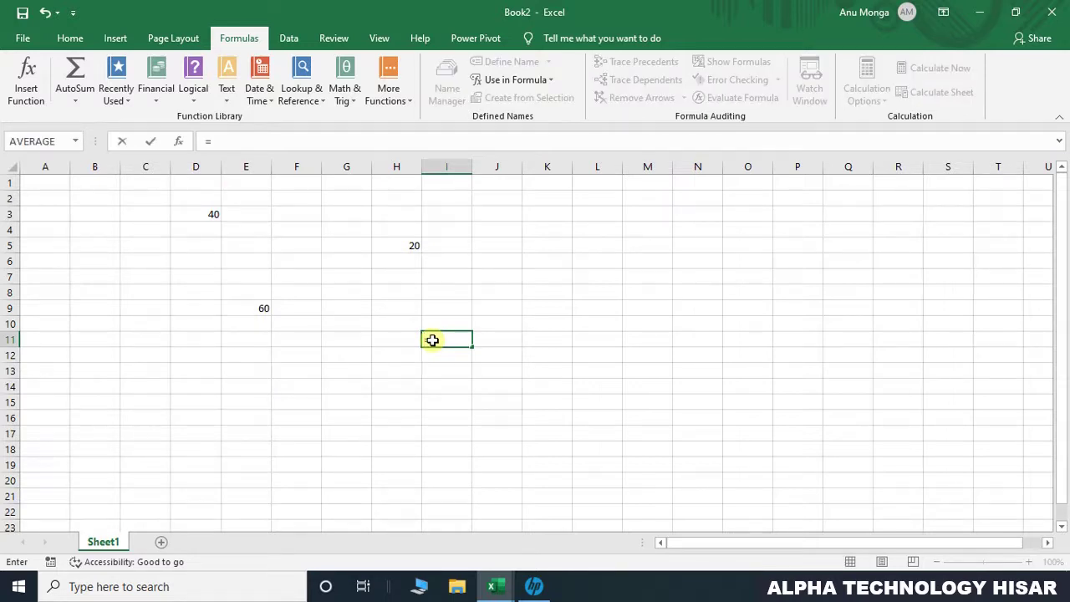
text(sum()
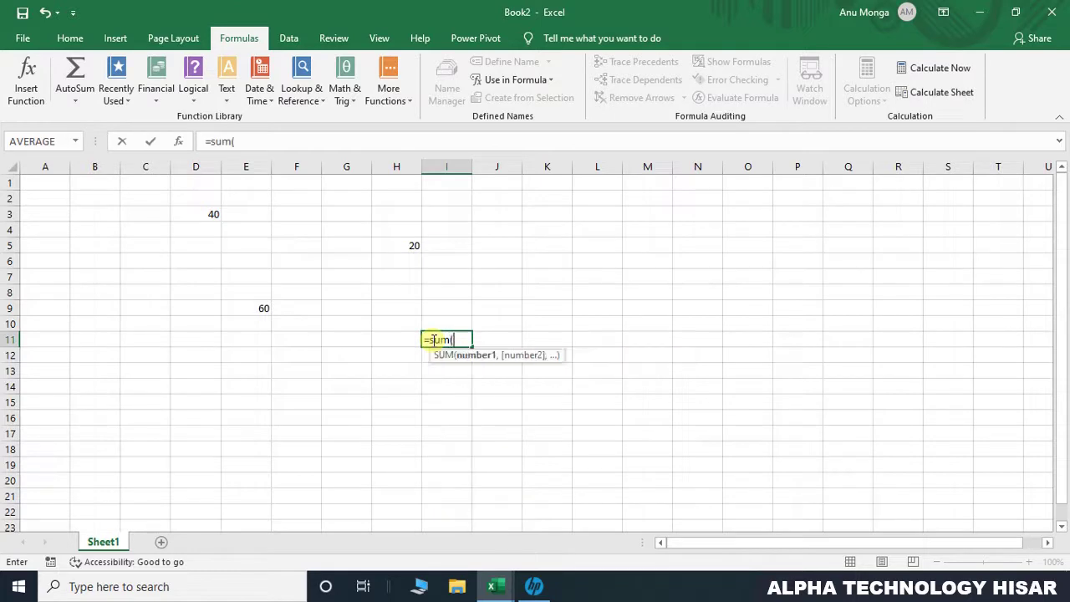
text(ram,)
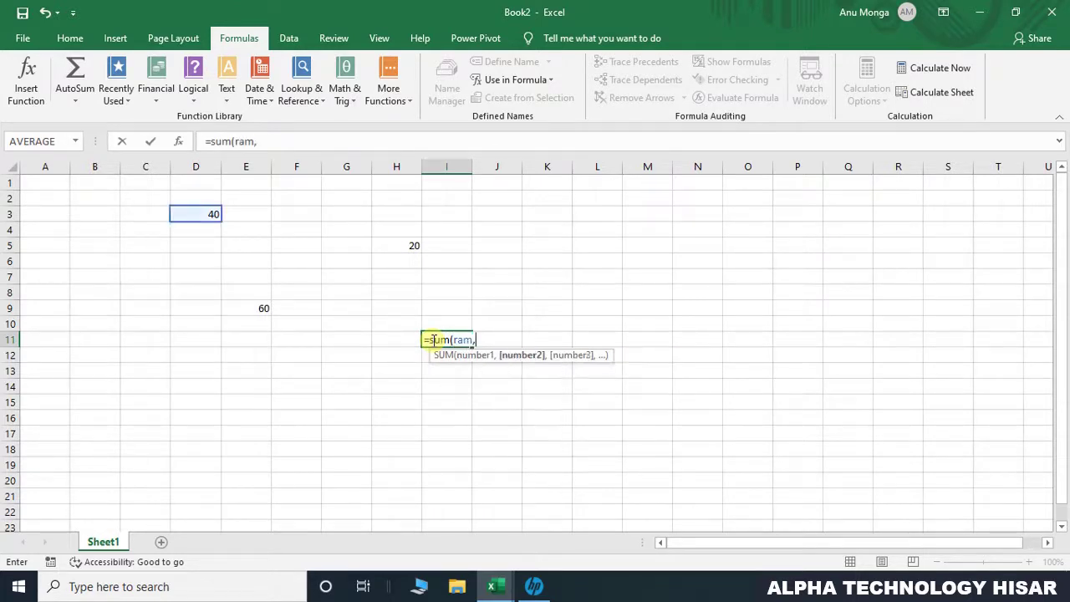
text(shyam)
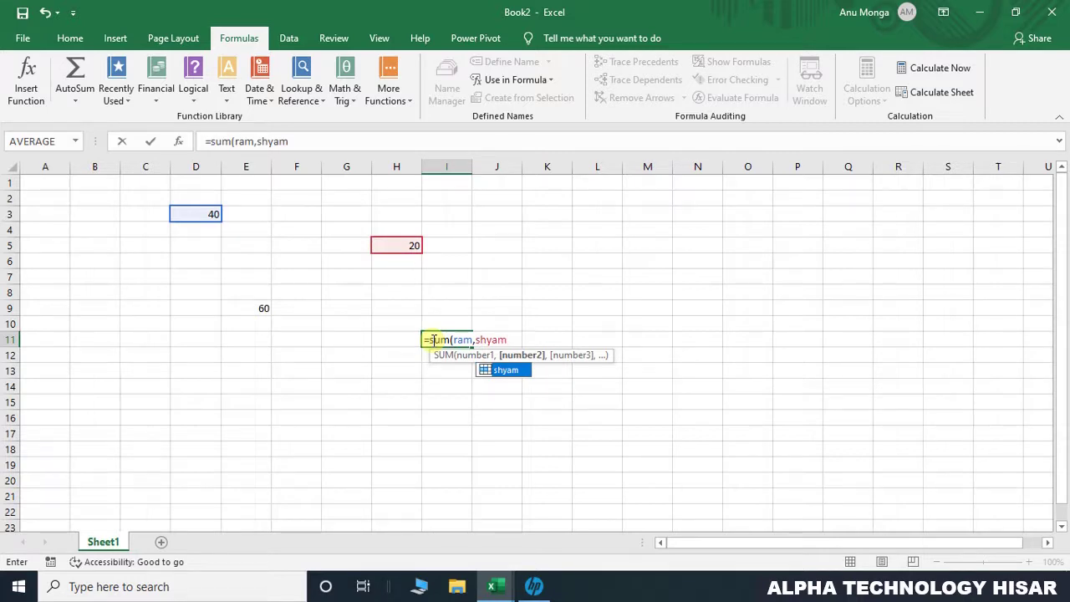
text())
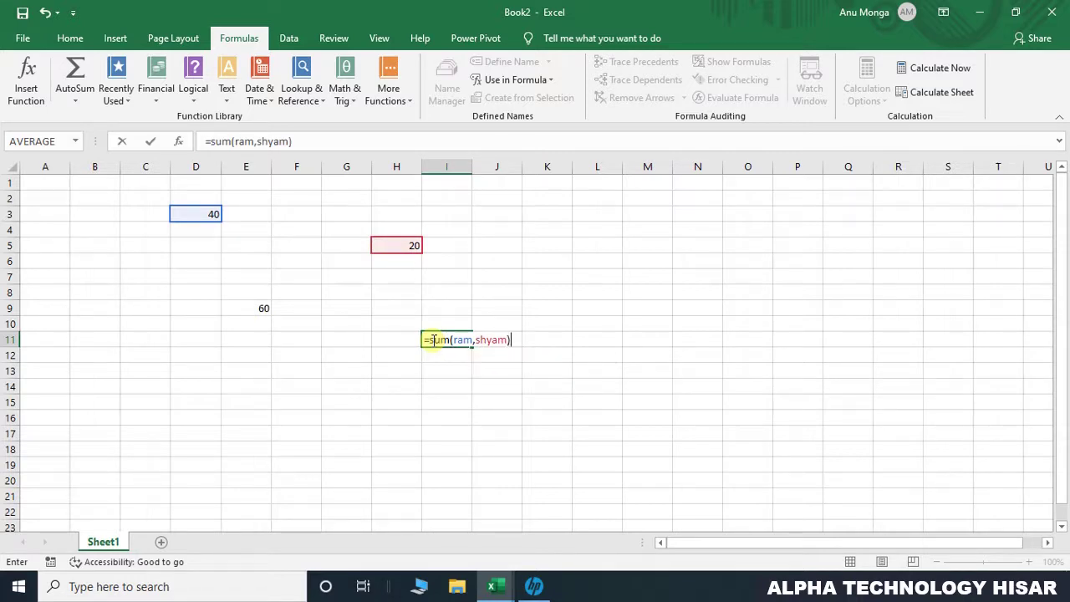
key(Return)
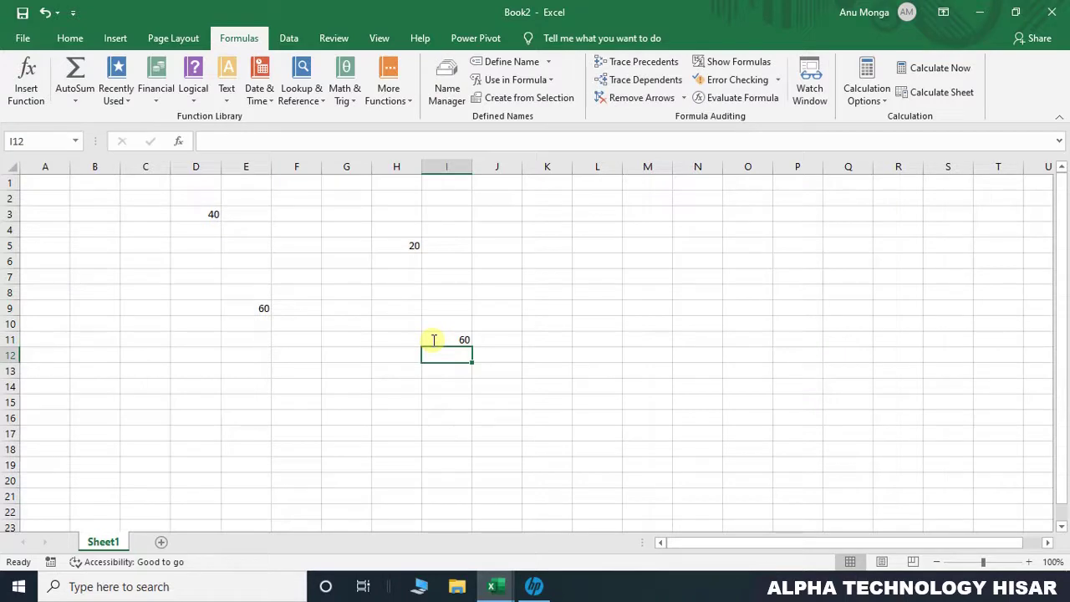
click(260, 308)
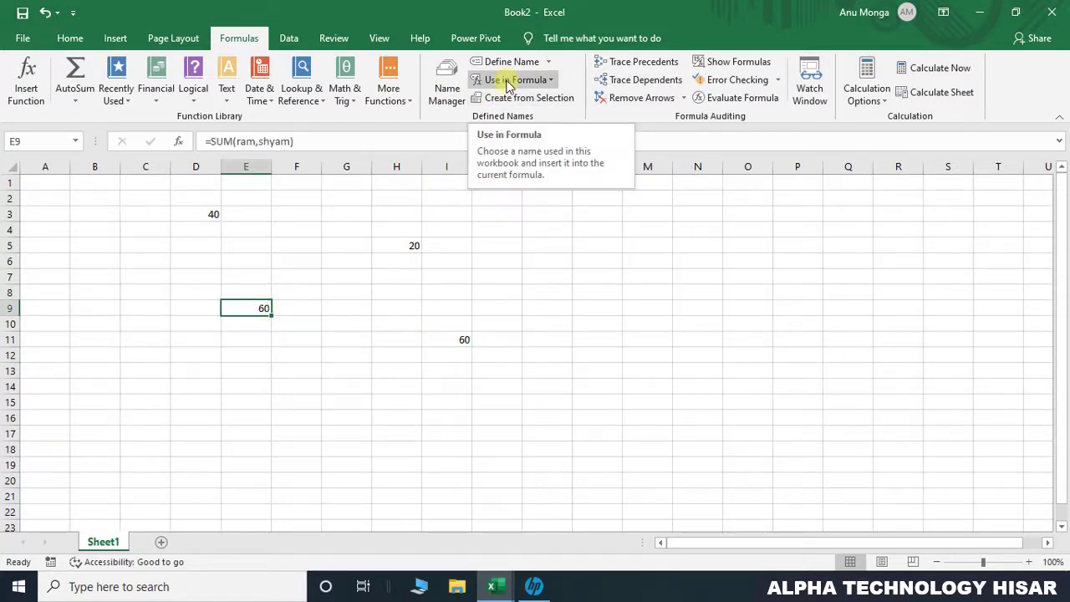
click(439, 338)
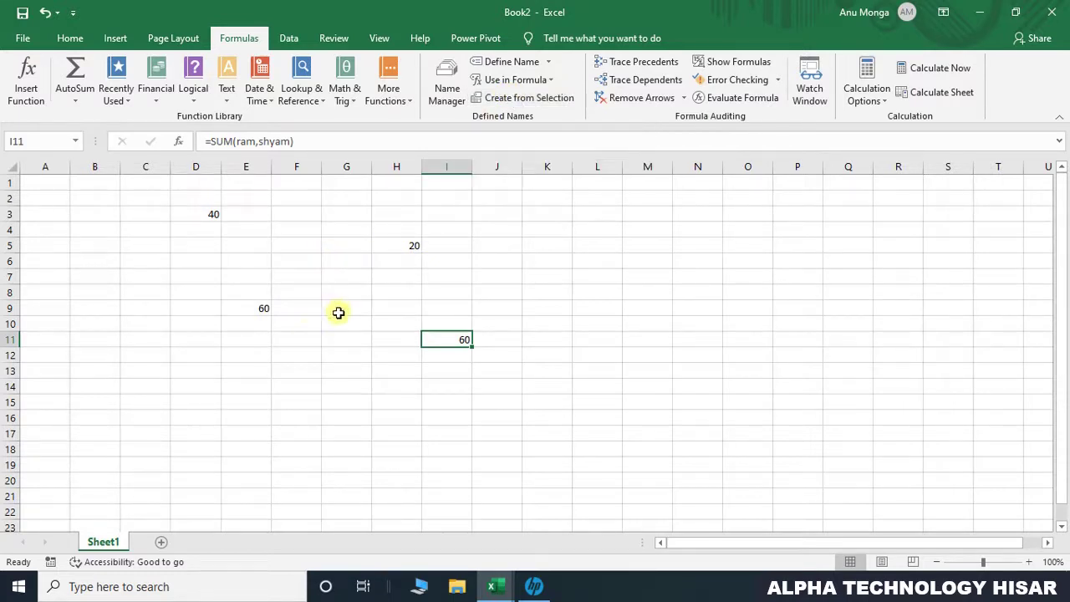
scroll(293, 336, down, 3)
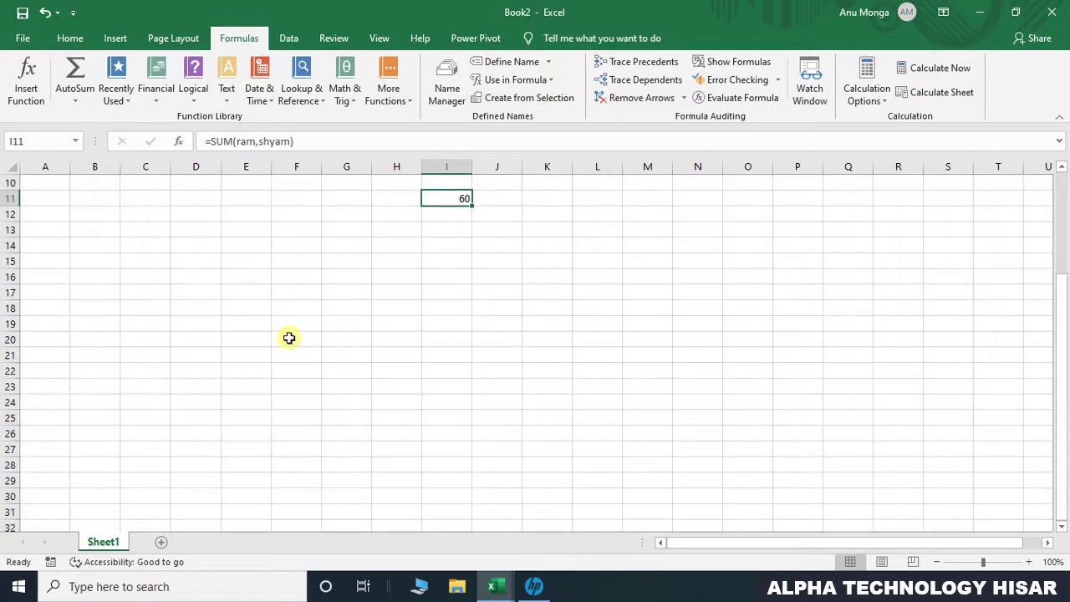
Step: Start a table at E15 with headers name, math, eng and names aa, bb, cc, dd
click(229, 265)
text(n)
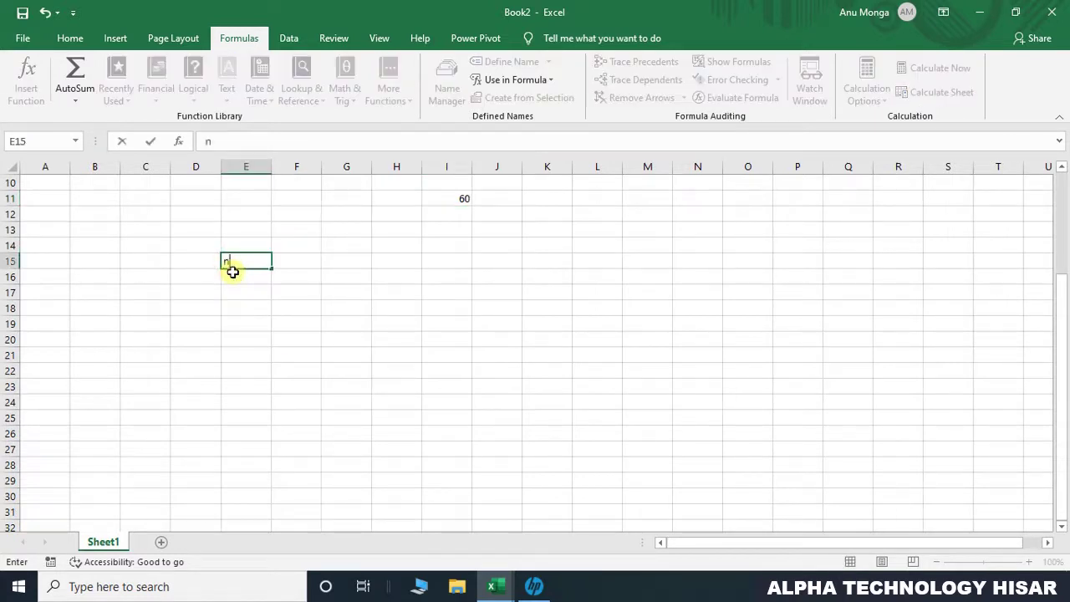
text(ame)
key(Tab)
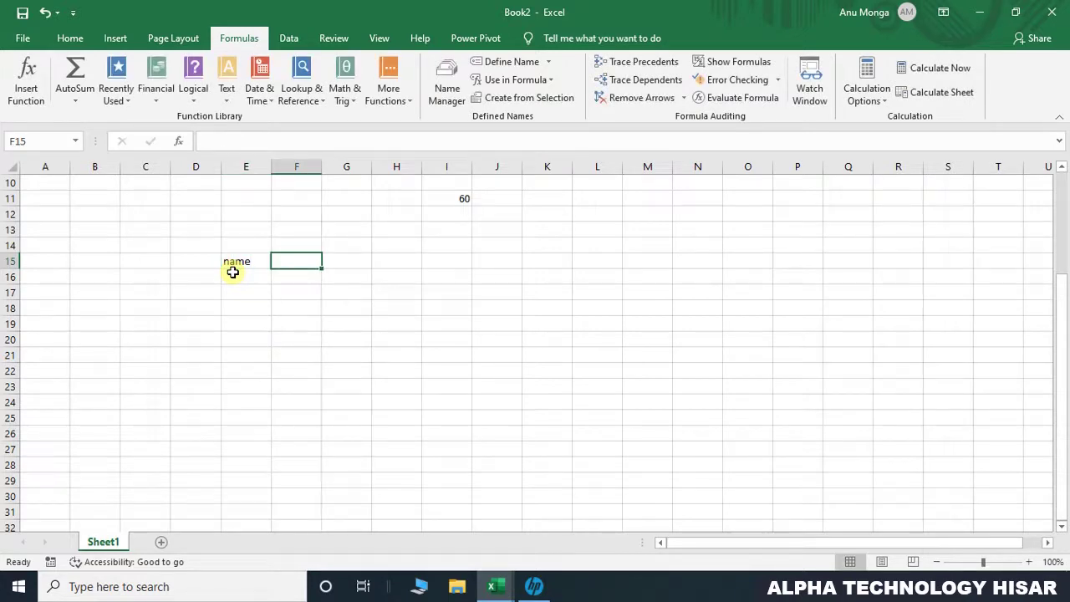
text(math)
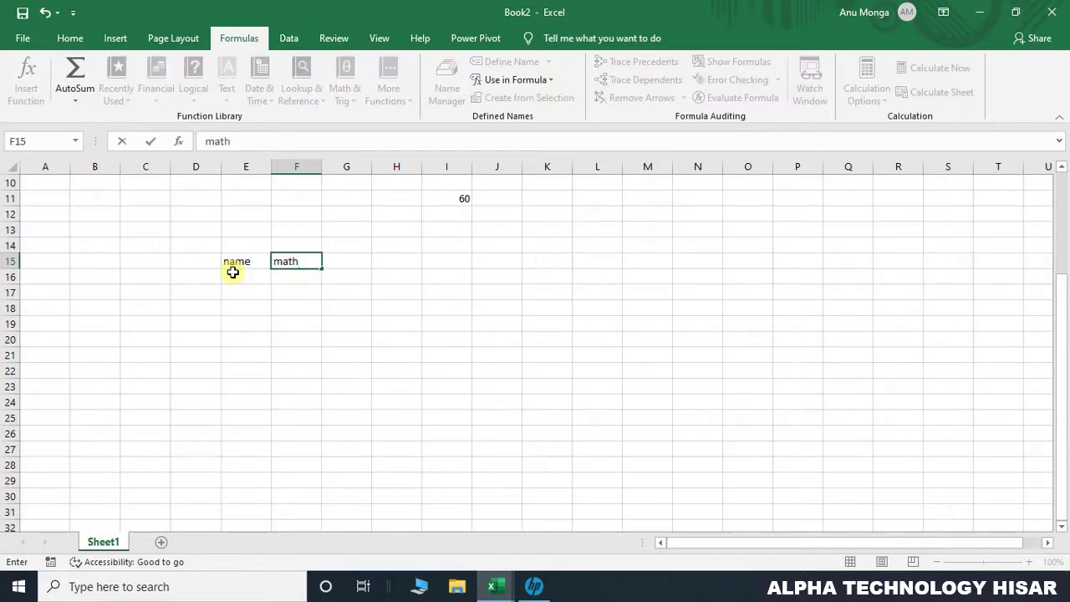
key(Tab)
text(eng)
key(Return)
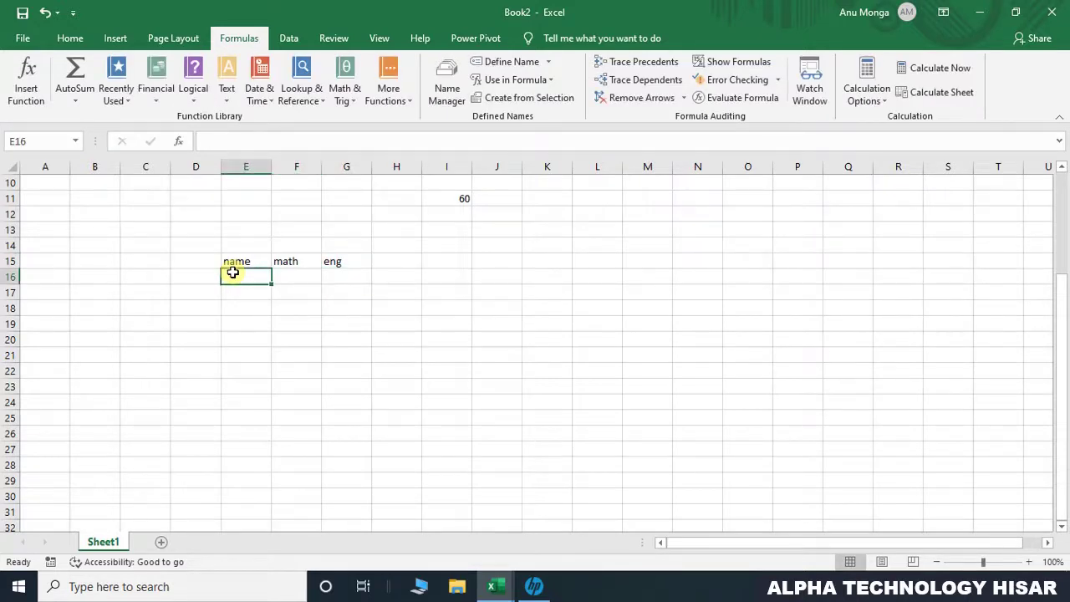
text(aa)
key(Return)
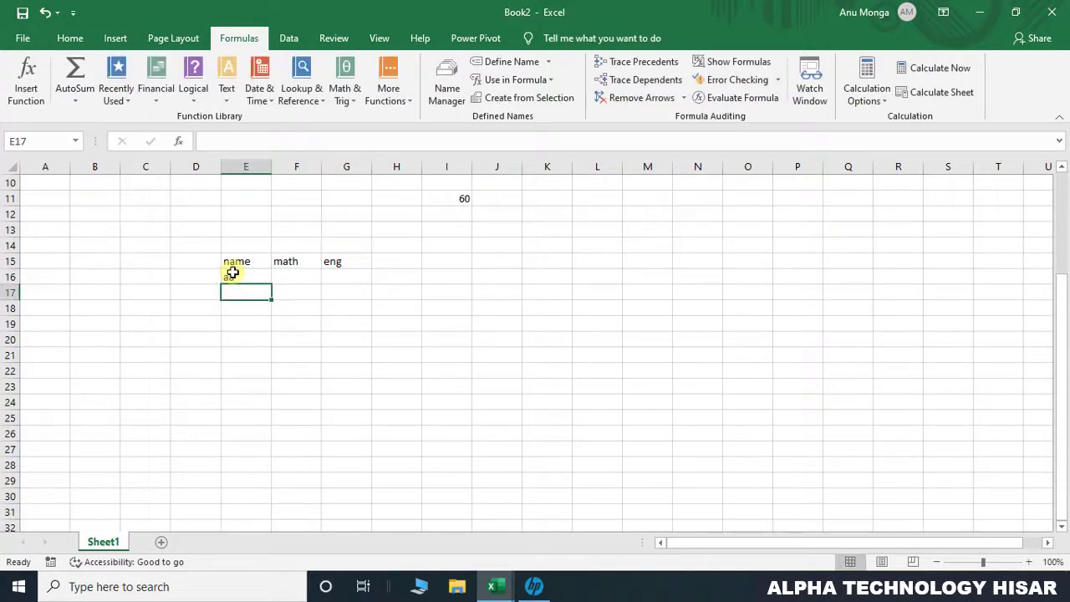
text(bb)
key(Return)
text(cc)
key(Return)
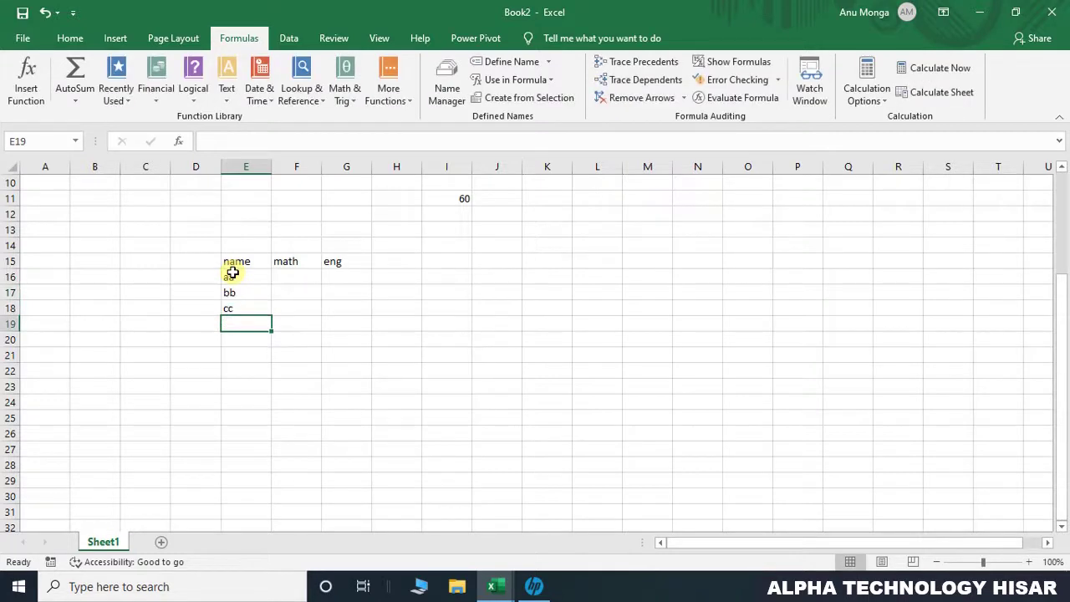
text(dd)
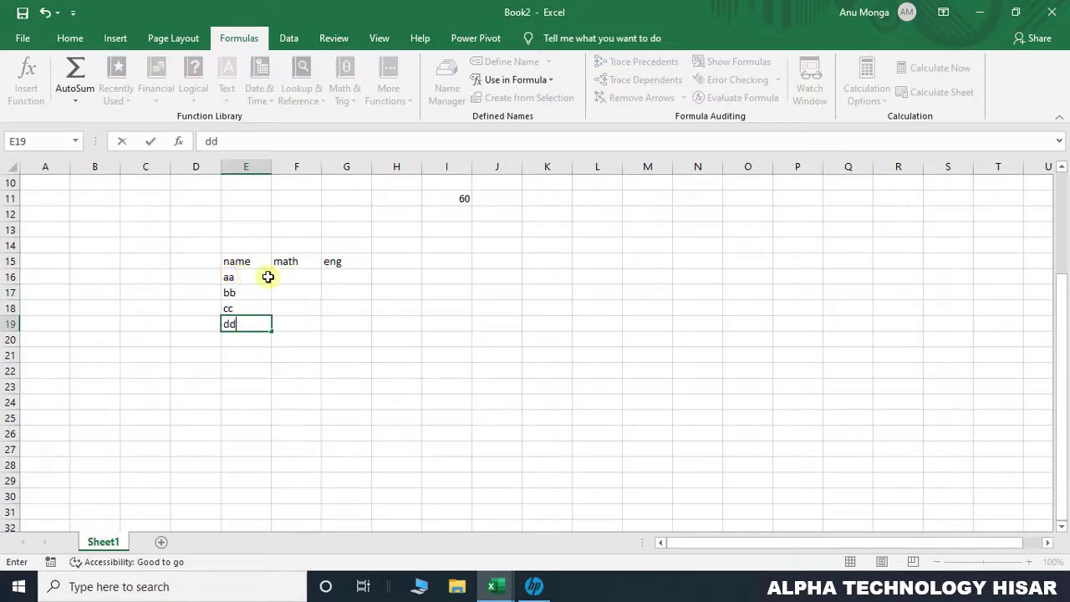
Step: Enter math scores 22, 33, 22, 11 in F16:F19
click(291, 277)
text(22)
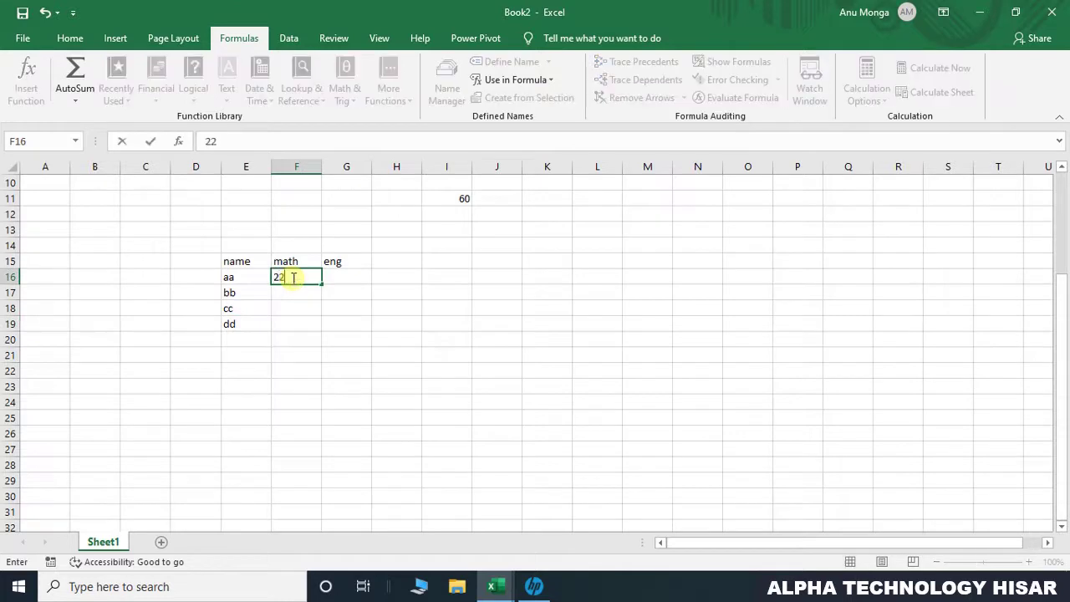
key(Return)
text(33)
key(Return)
text(22)
key(Return)
text(1)
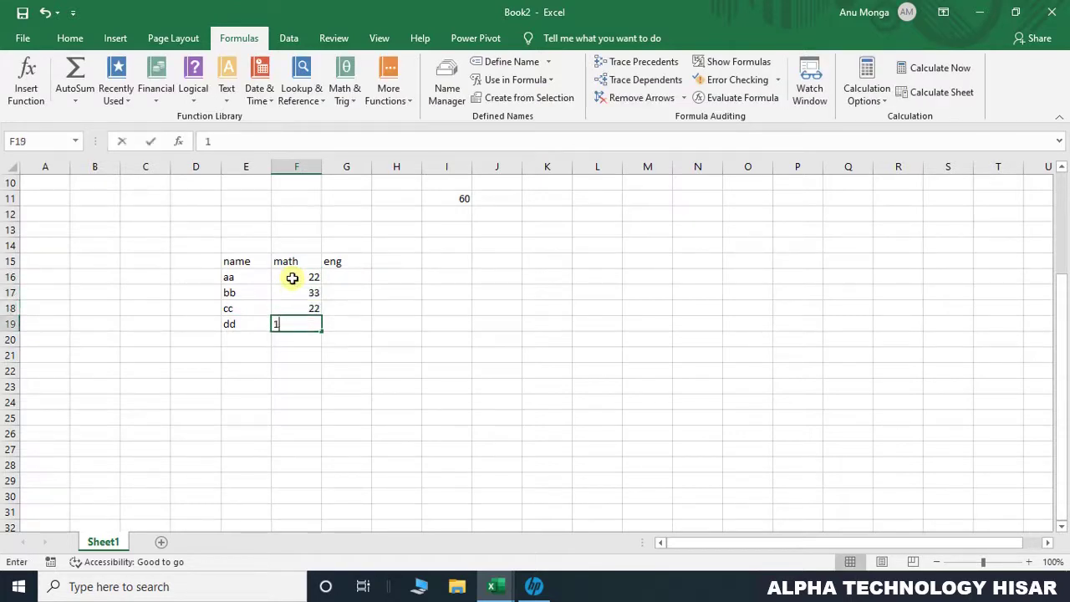
text(1)
key(Return)
Step: Enter eng scores 44, 55, 33, 44 in G16:G19
key(Up)
key(Right)
key(Right)
key(Up)
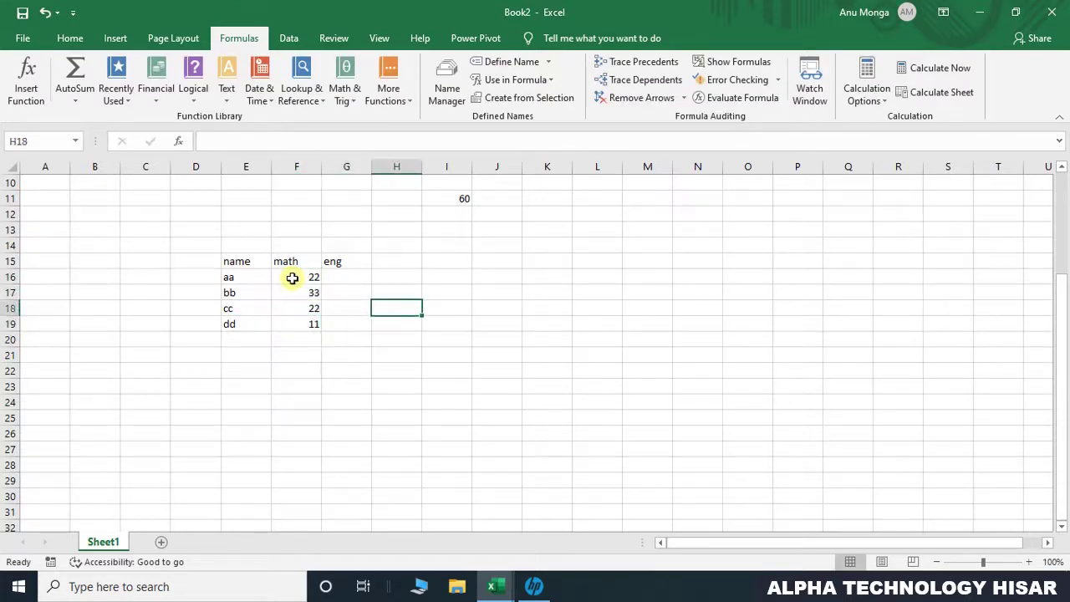
key(Up)
key(Up)
key(Left)
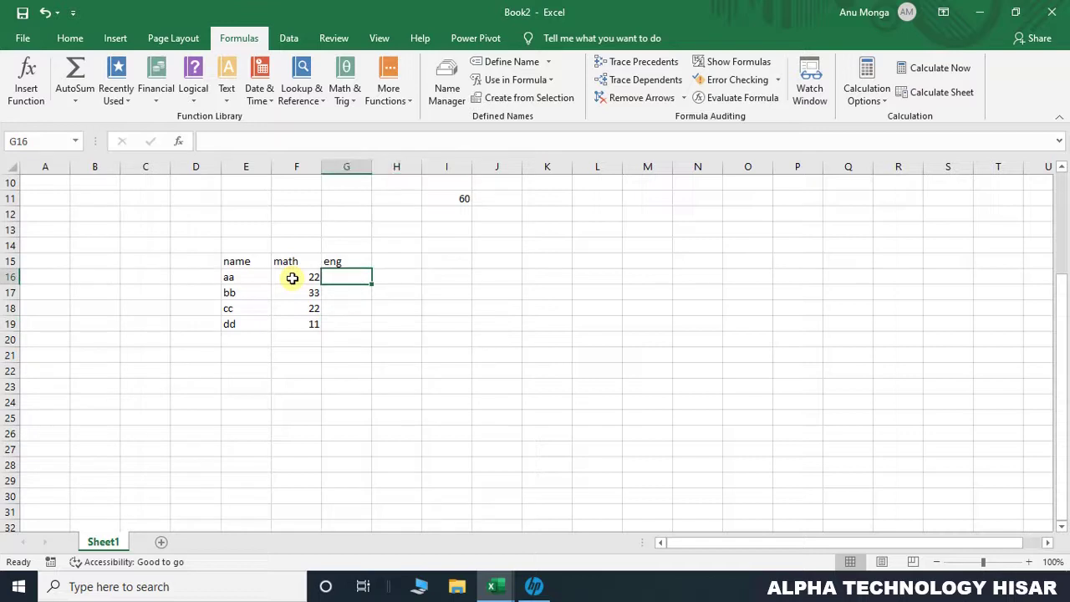
text(44)
key(Return)
text(55)
key(Return)
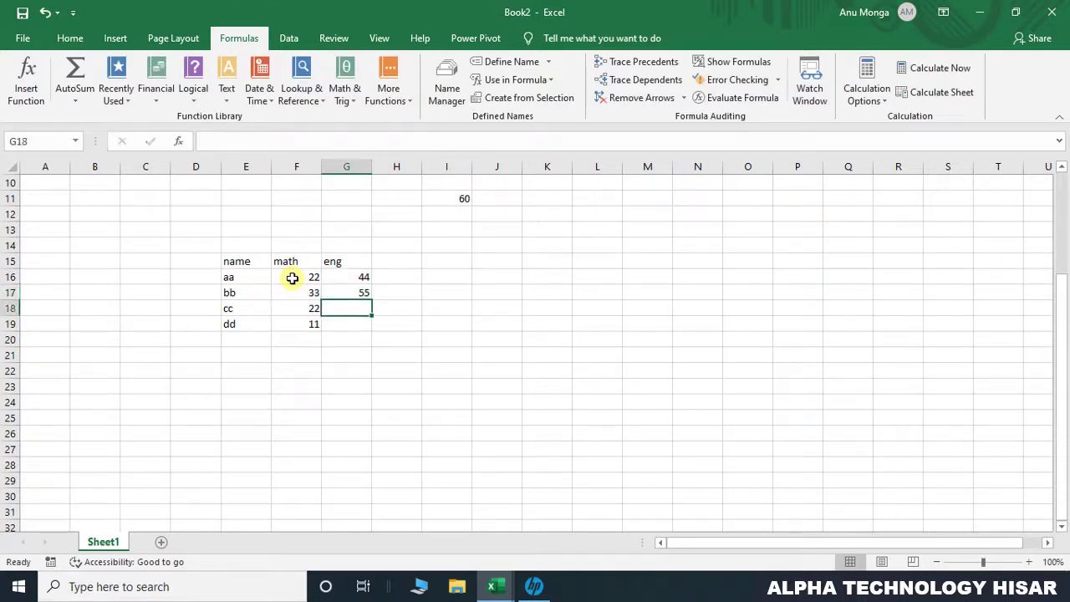
text(33)
key(Return)
text(44)
key(Return)
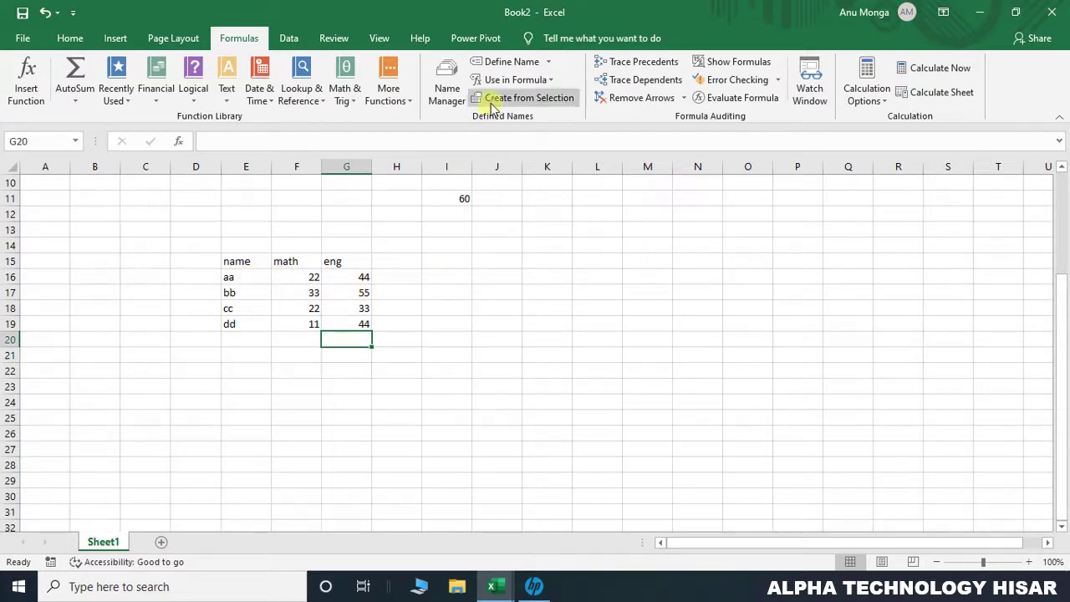
Step: Create names for E15:G19 from its top row and left column via Ctrl+Shift+F3
drag(239, 261, 345, 328)
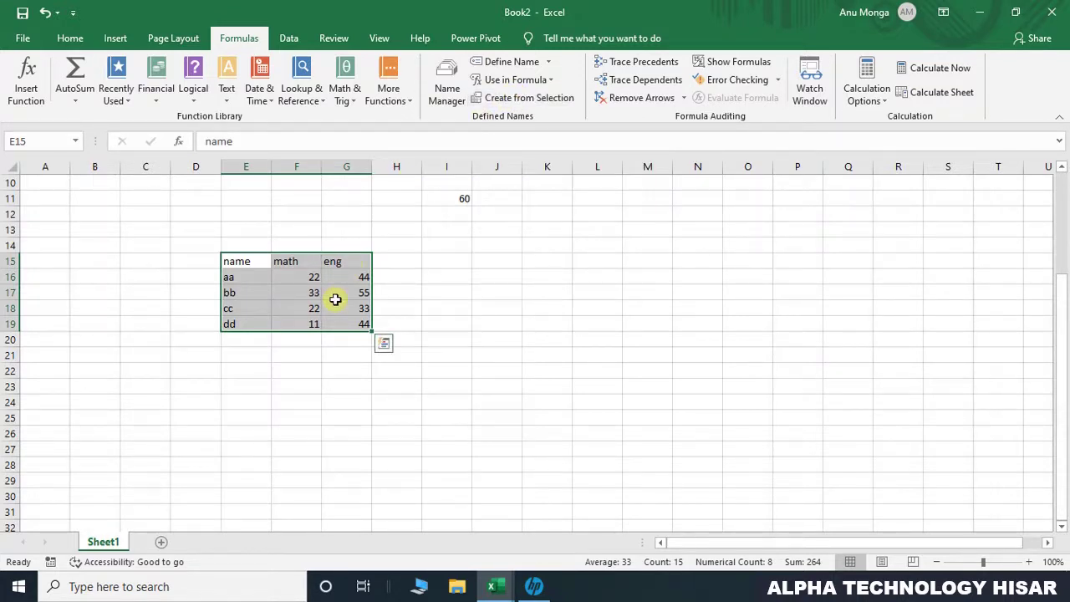
key(ctrl+shift+F3)
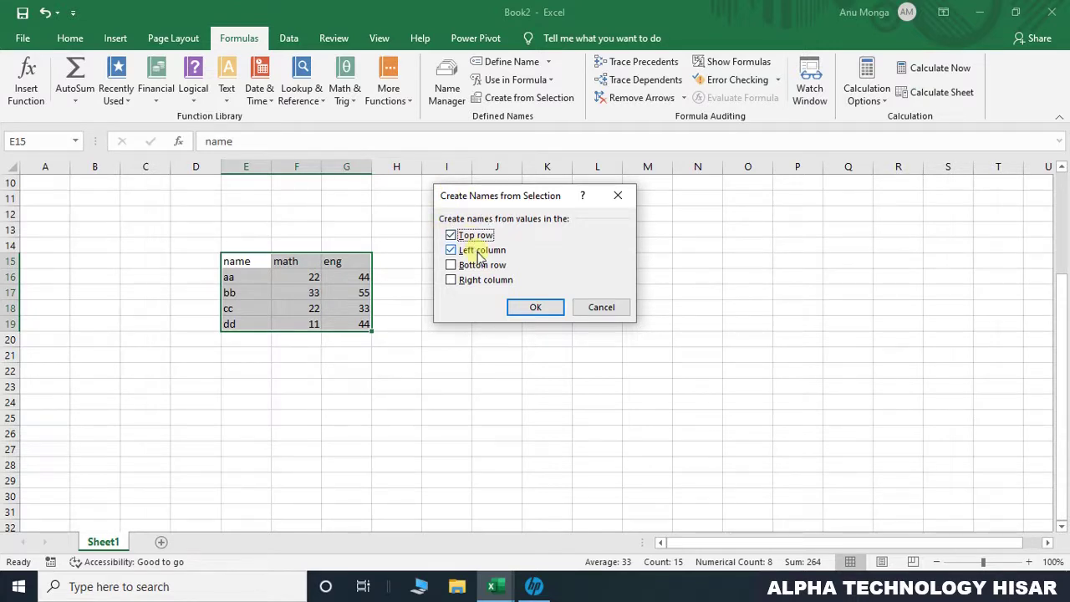
click(522, 308)
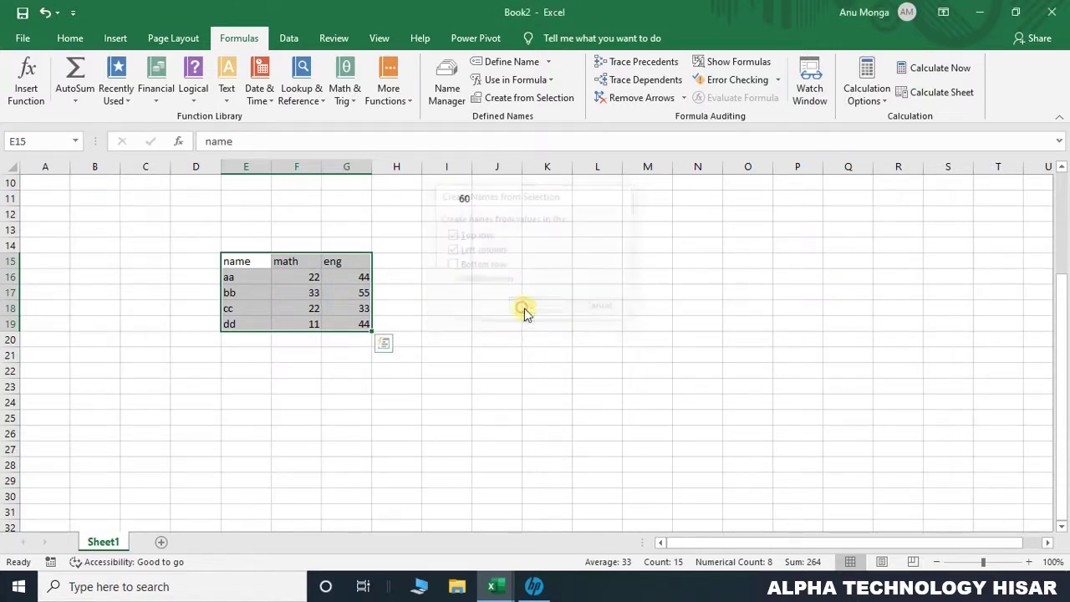
click(433, 353)
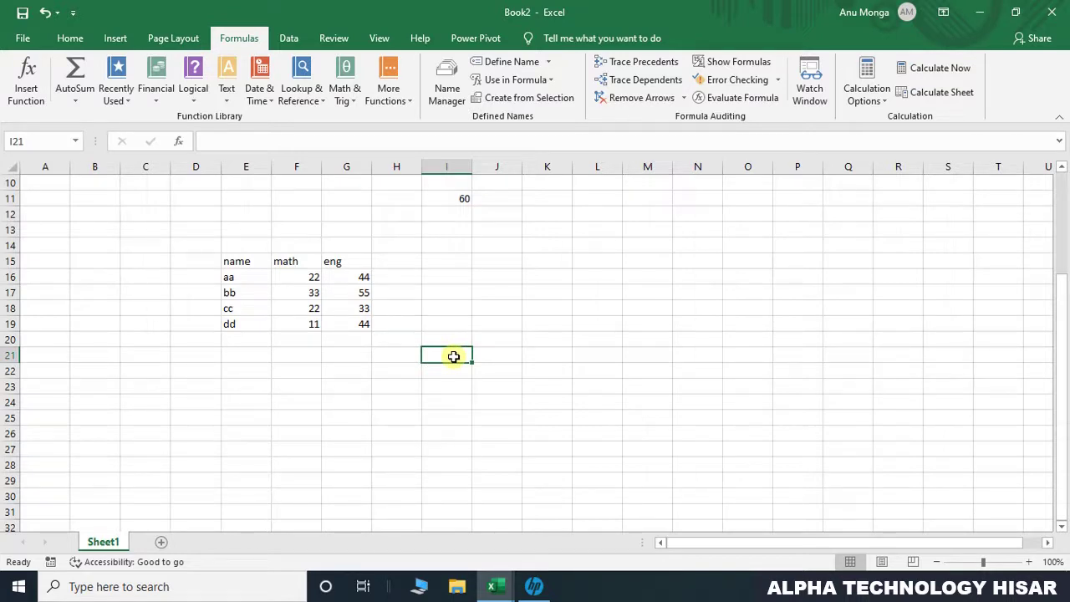
Step: Enter =sum(aa) in I21 to total the aa row as 66
text(=)
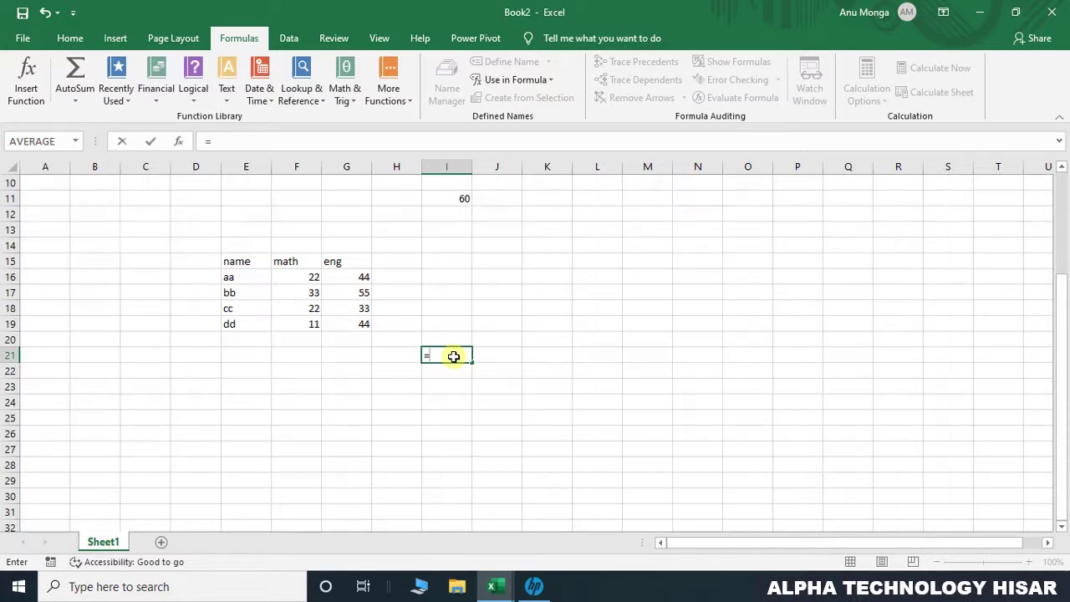
text(sum)
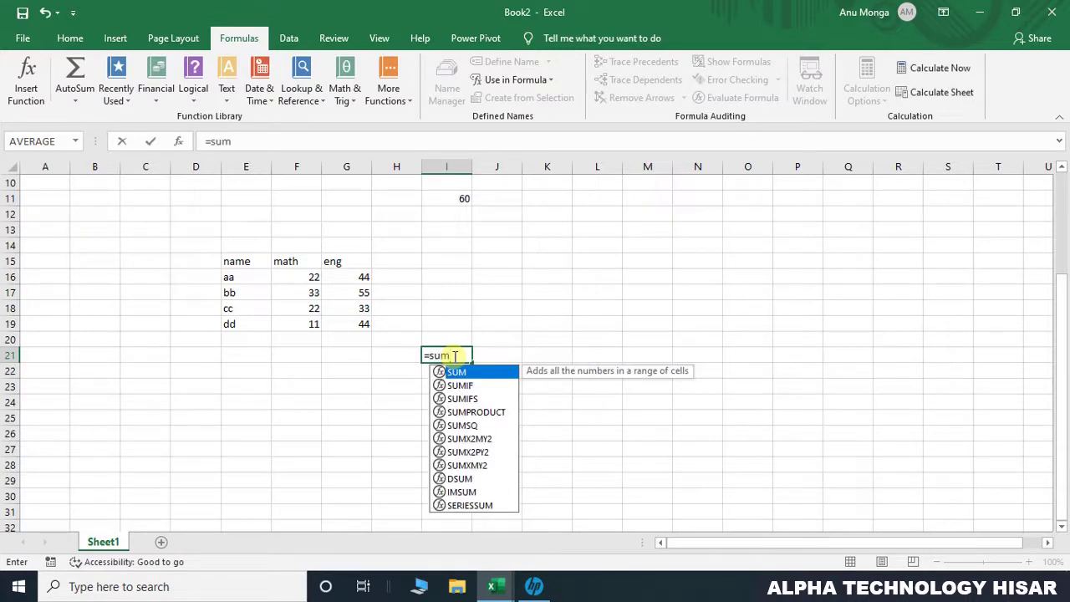
text(()
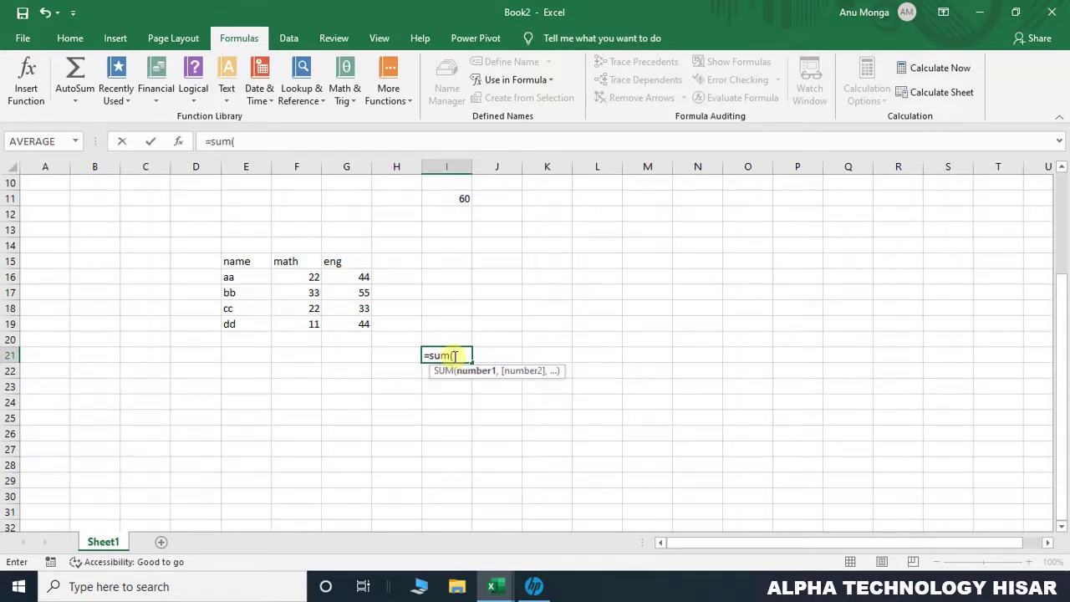
text(aa)
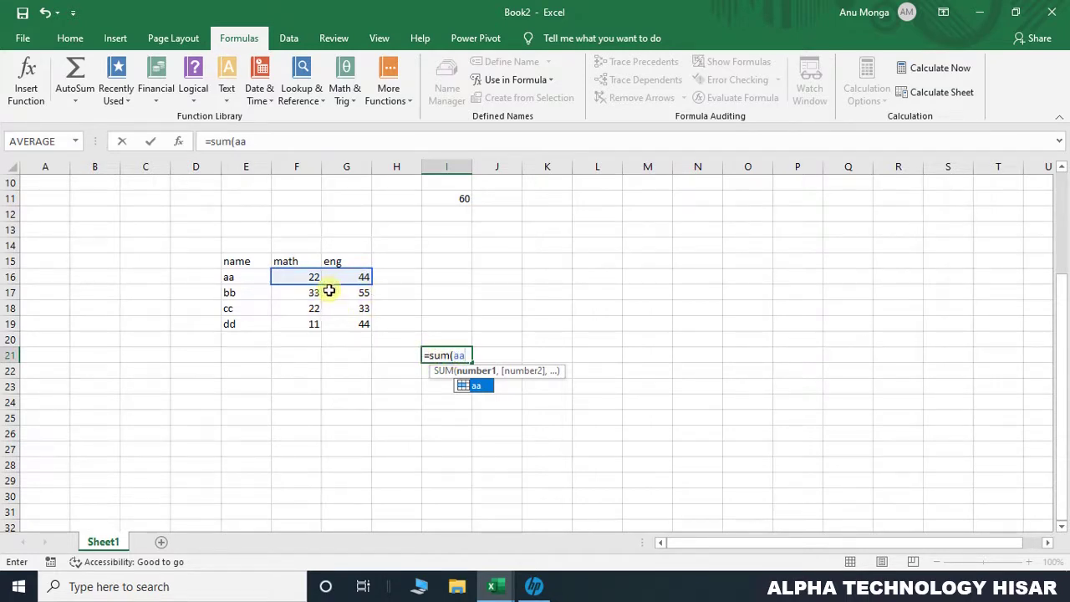
text())
key(Return)
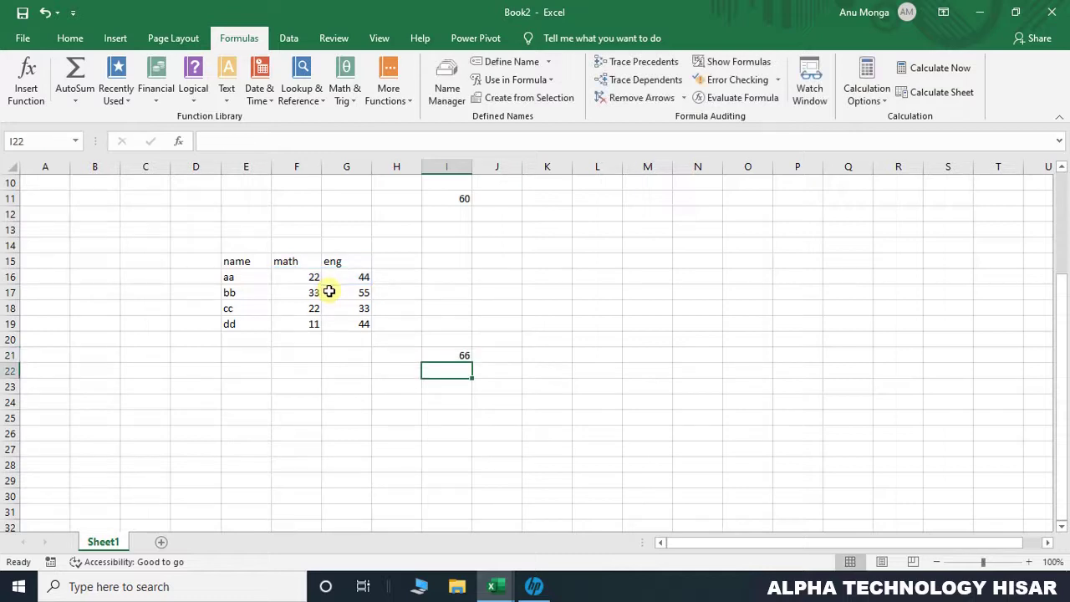
click(281, 405)
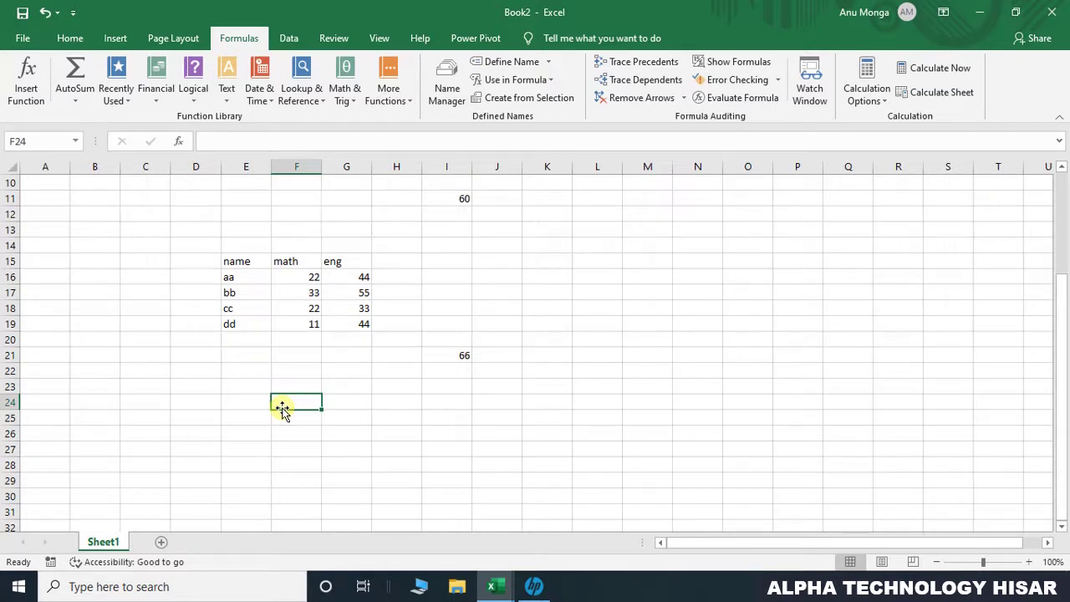
Step: Enter =sum(math) in F24 to total the math column as 88
text(=sum)
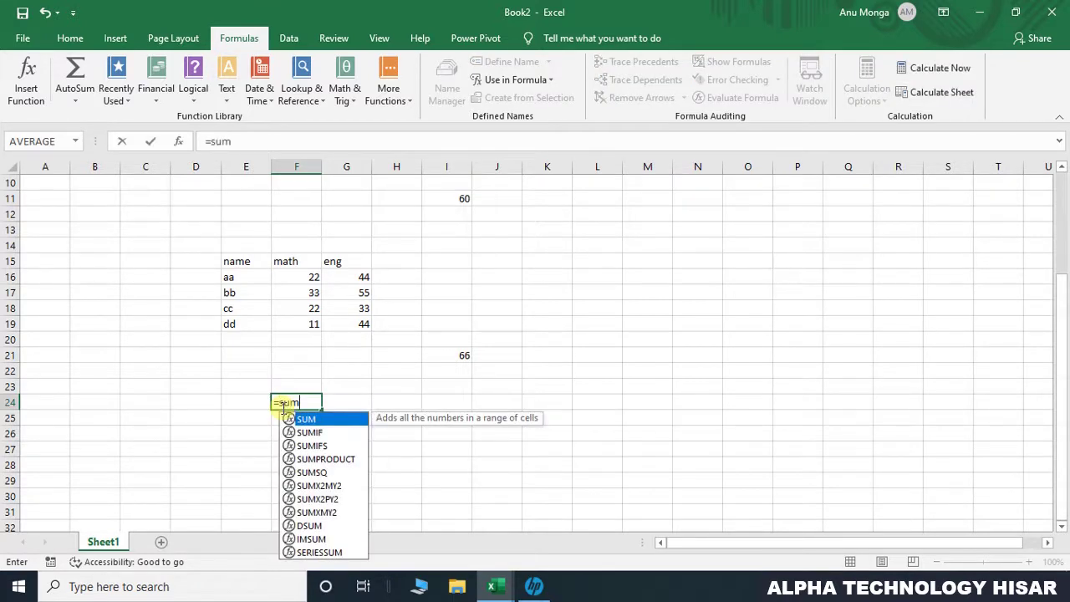
text((m)
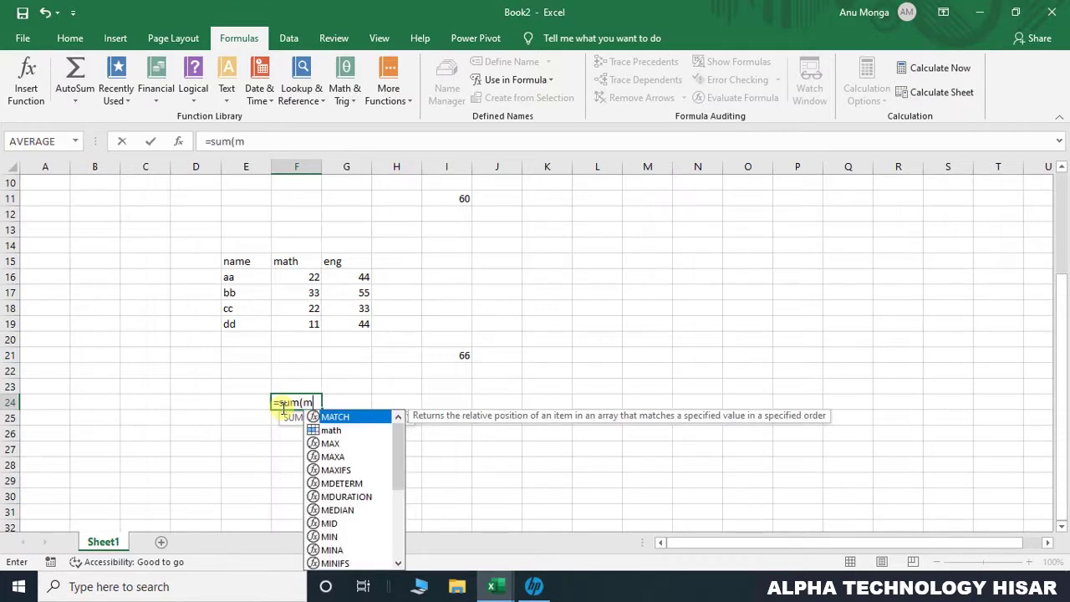
text(ath))
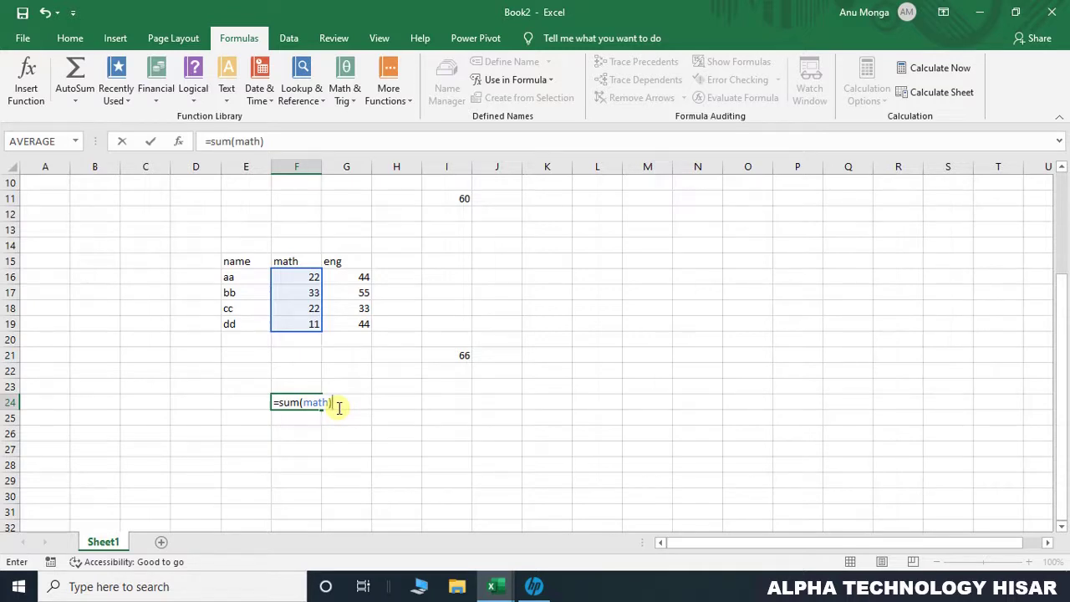
key(Return)
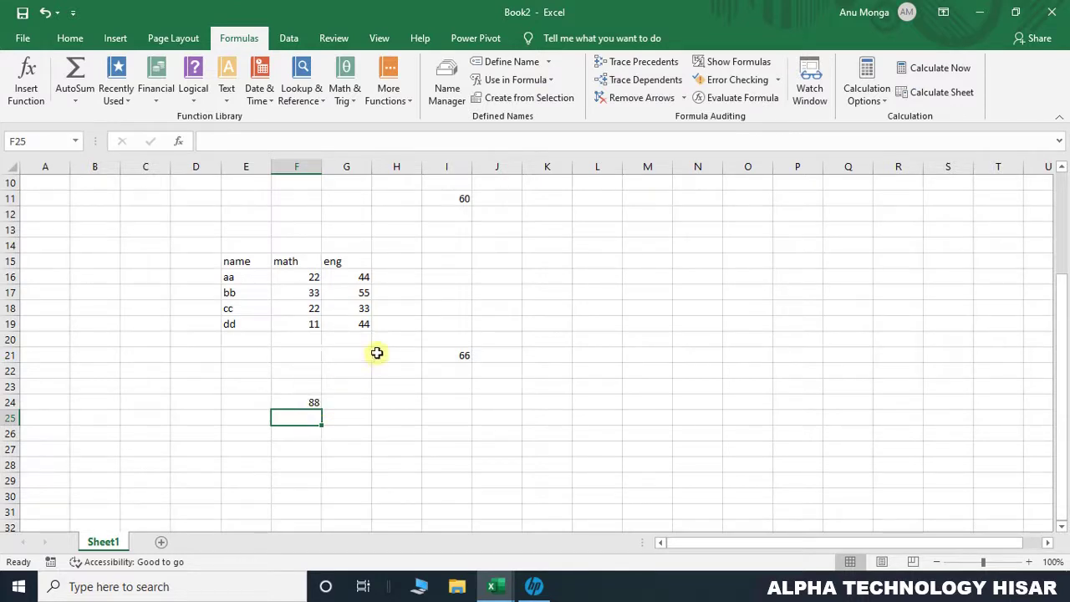
Step: Delete the name dd in Name Manager and close it
click(449, 111)
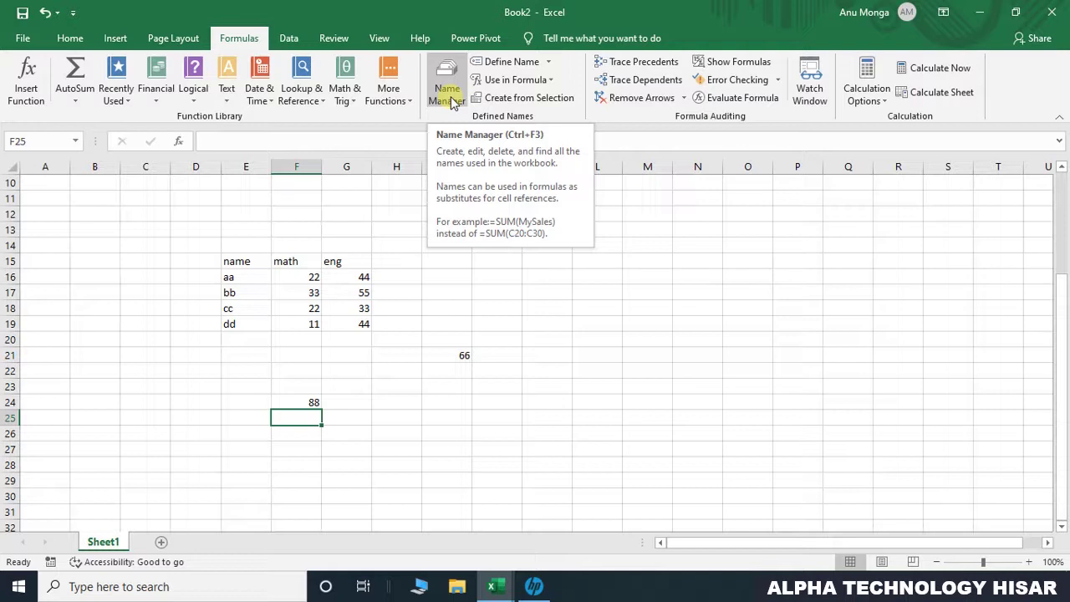
click(449, 97)
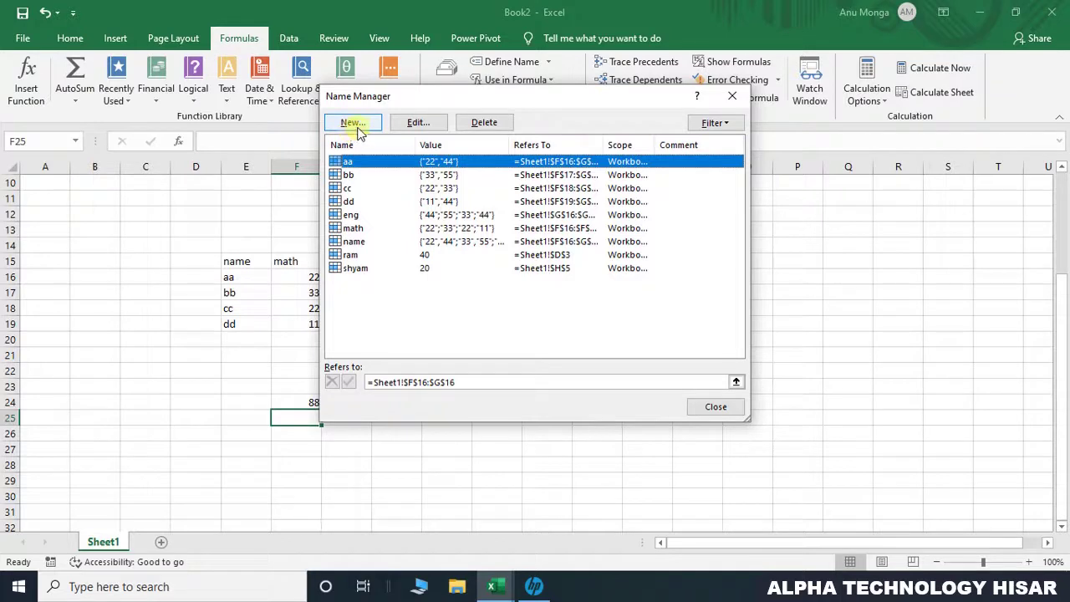
click(351, 202)
click(484, 122)
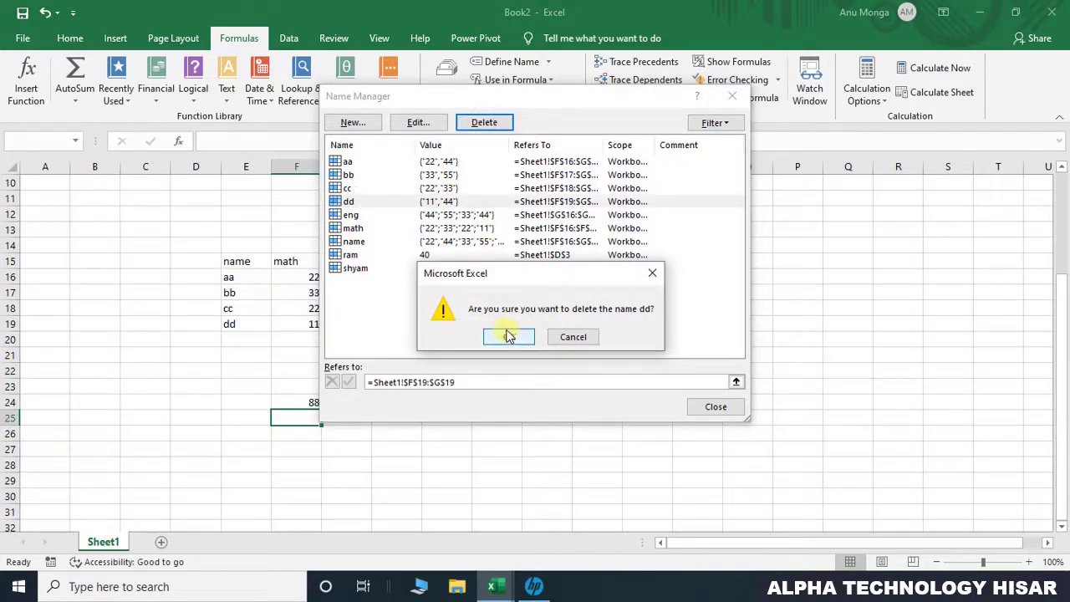
click(509, 336)
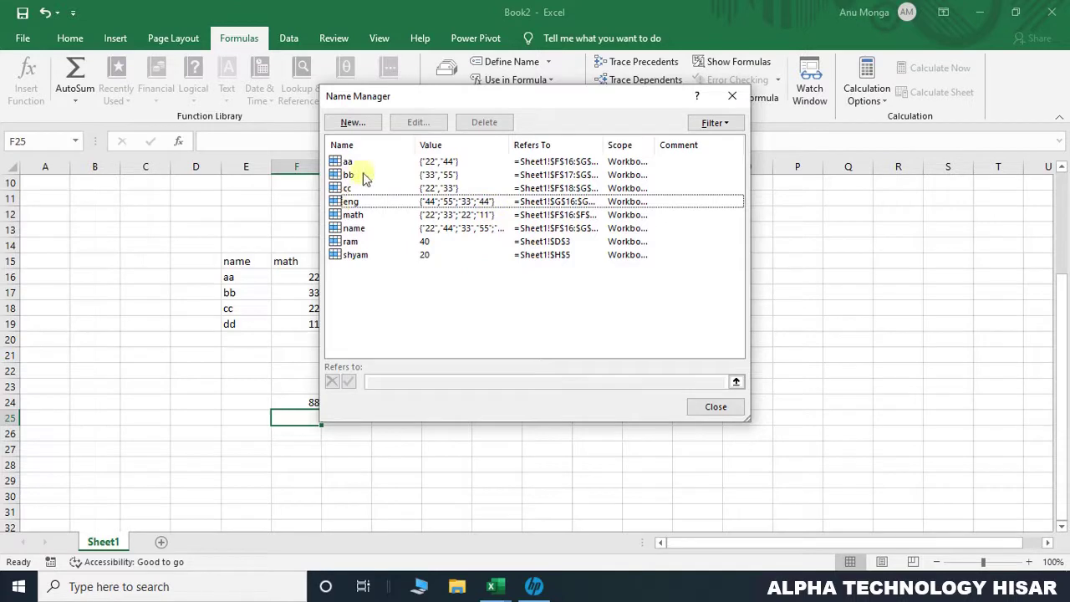
click(708, 408)
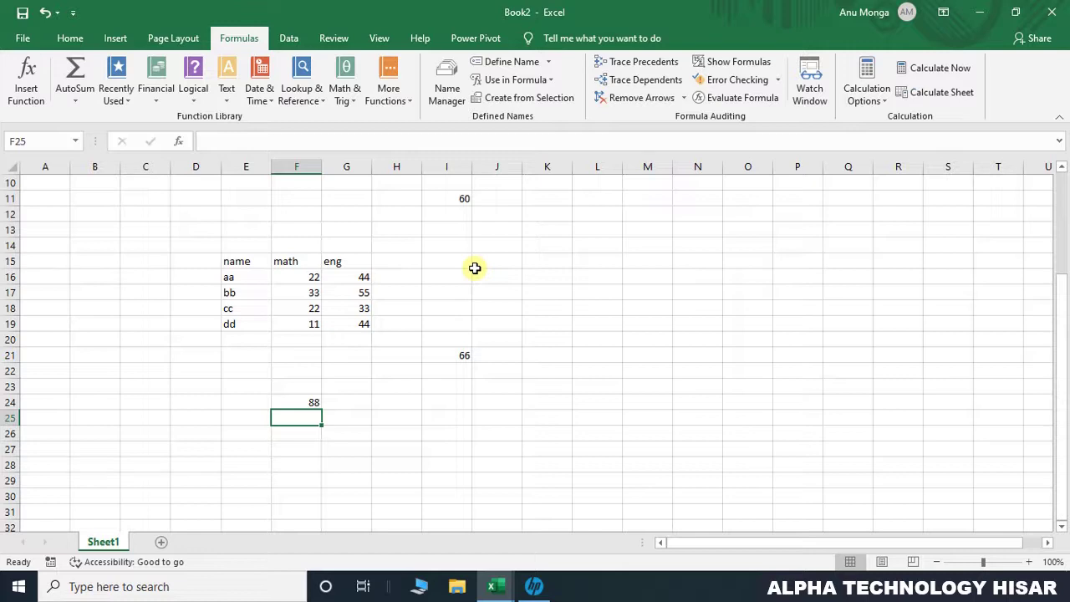
Step: Reopen Name Manager with Ctrl+F3 to review the remaining names
key(ctrl+F3)
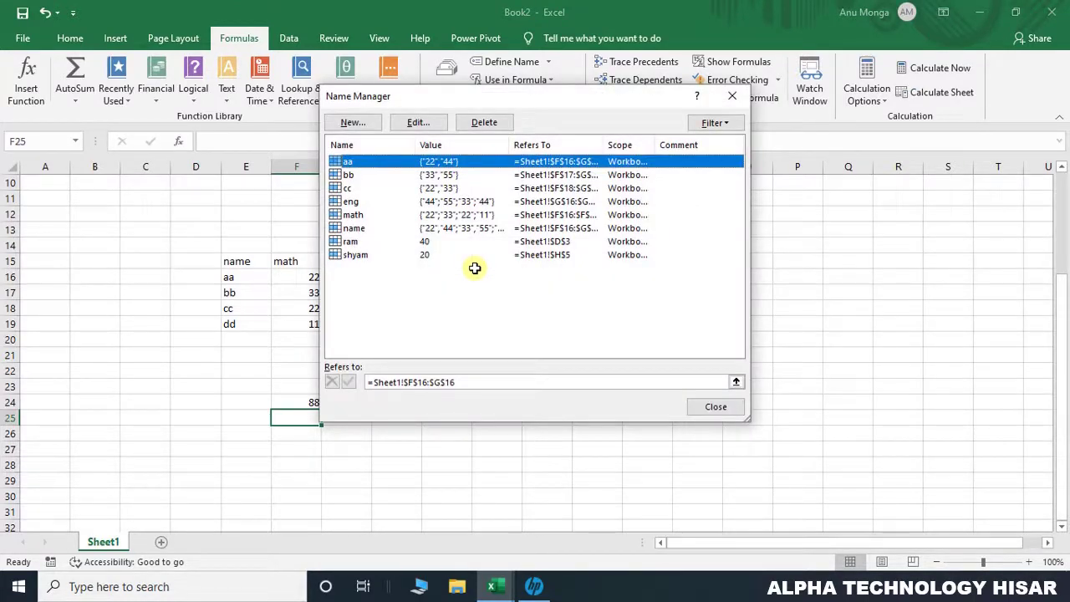